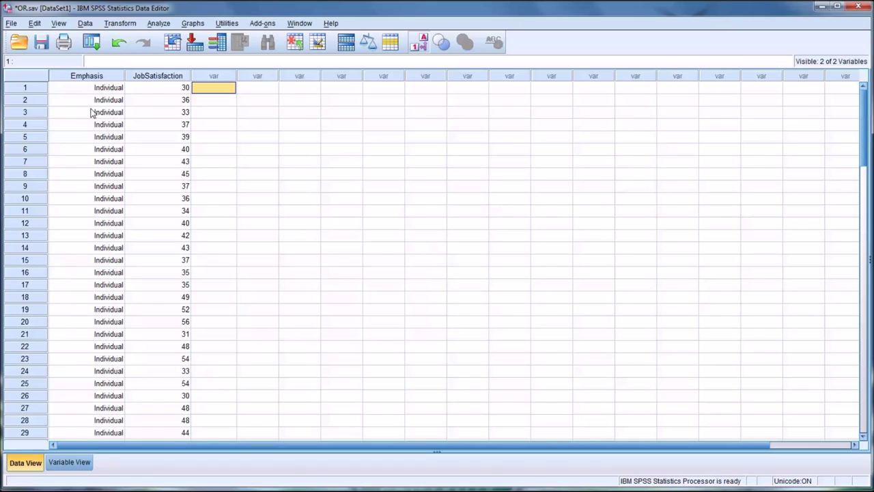
# - Examine the Emphasis and JobSatisfaction columns, turning the value labels off and back on to compare the Emphasis codes with their labels
pyautogui.click(92, 77)
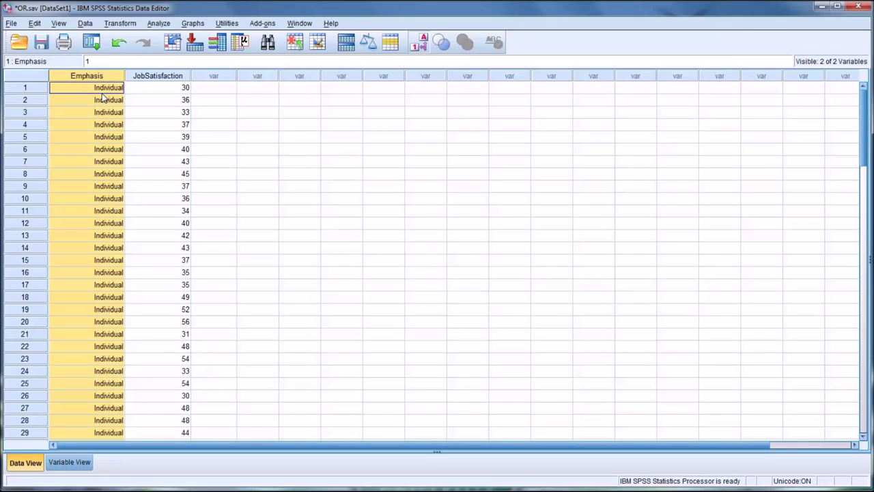
pyautogui.click(157, 78)
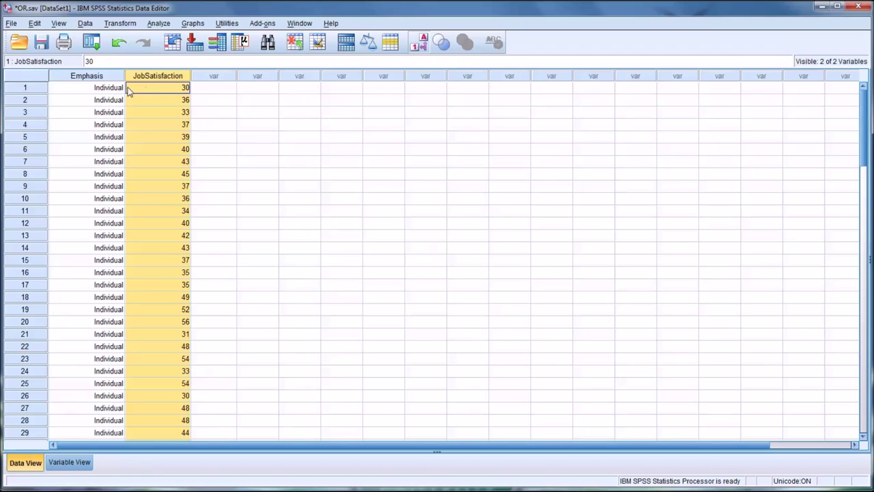
pyautogui.click(102, 76)
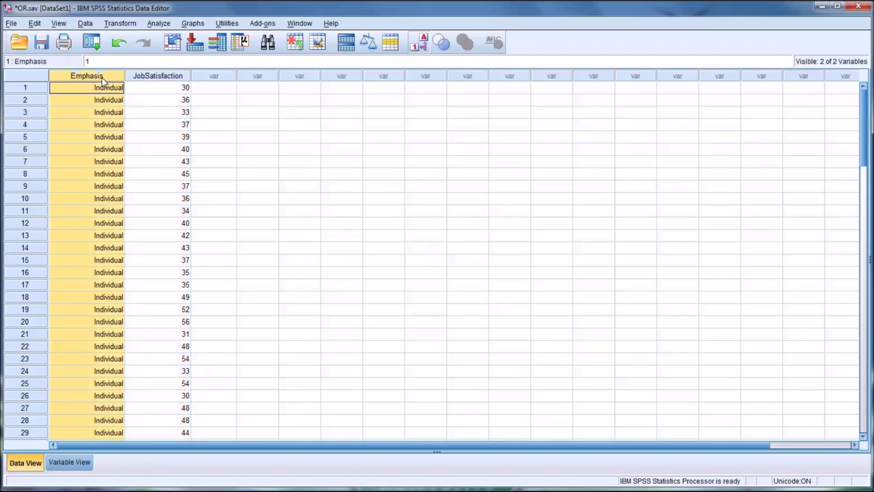
pyautogui.click(420, 42)
pyautogui.scroll(-1, 70, 142)
pyautogui.scroll(-17, 71, 144)
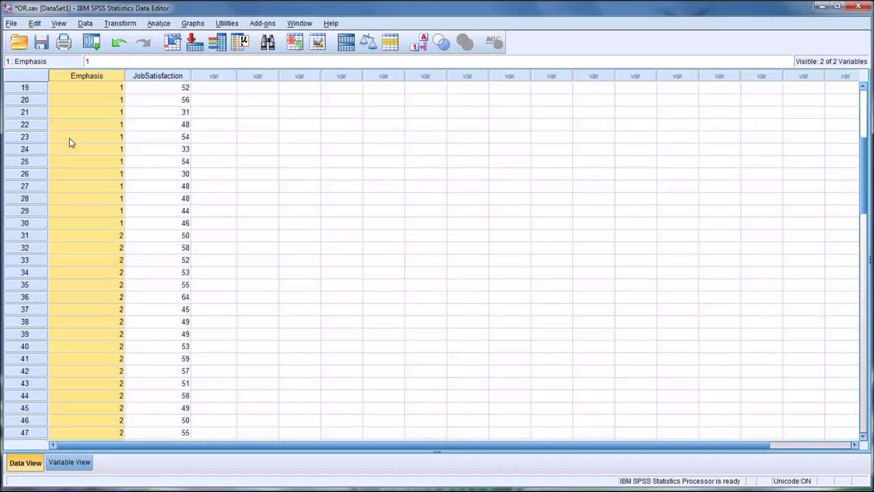
pyautogui.scroll(13, 71, 148)
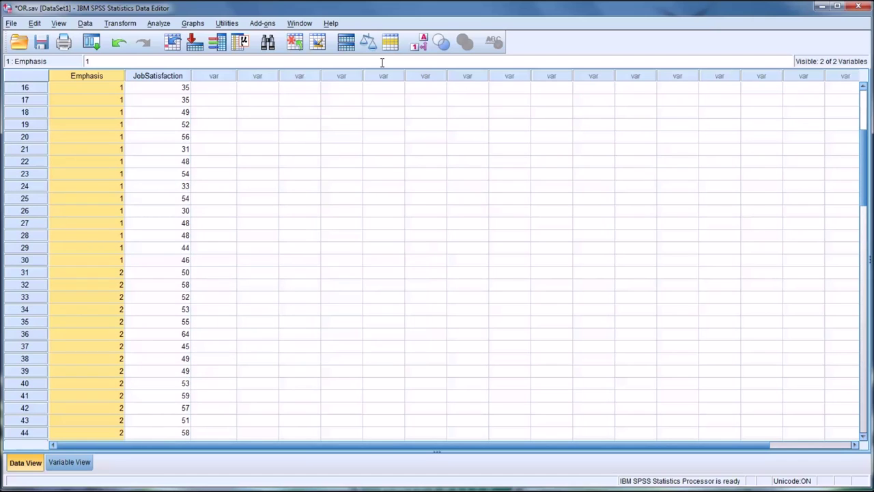
pyautogui.click(421, 42)
pyautogui.scroll(5, 162, 114)
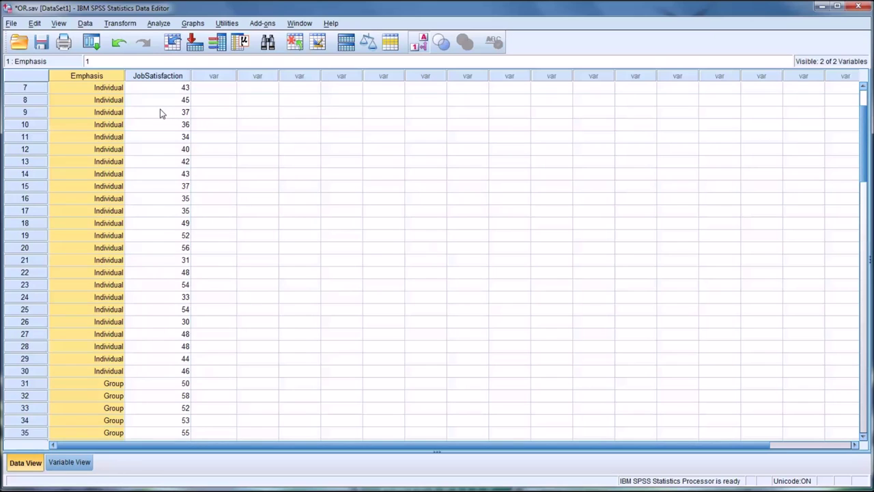
# - Examine the Emphasis categories down the dataset, checking sample cells in the Individual, Group and Career rows
pyautogui.scroll(-3, 162, 114)
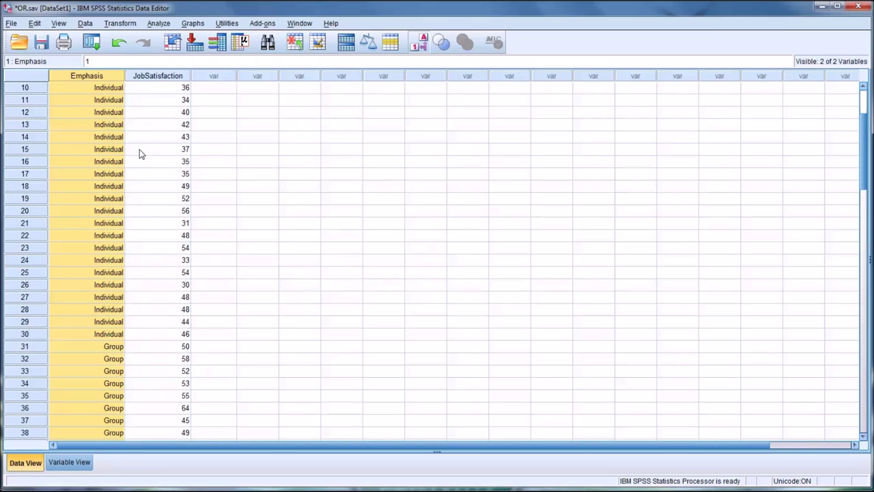
pyautogui.doubleClick(97, 126)
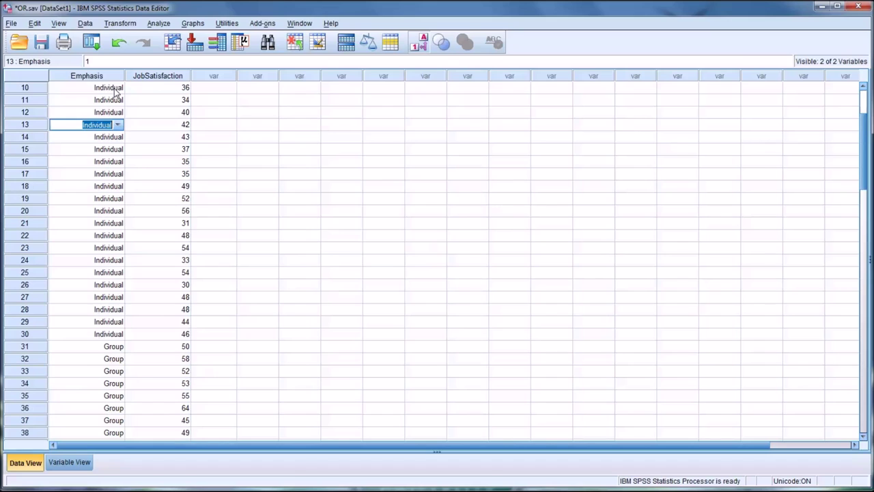
pyautogui.click(117, 89)
pyautogui.scroll(-4, 139, 144)
pyautogui.click(77, 202)
pyautogui.scroll(-9, 154, 193)
pyautogui.click(68, 250)
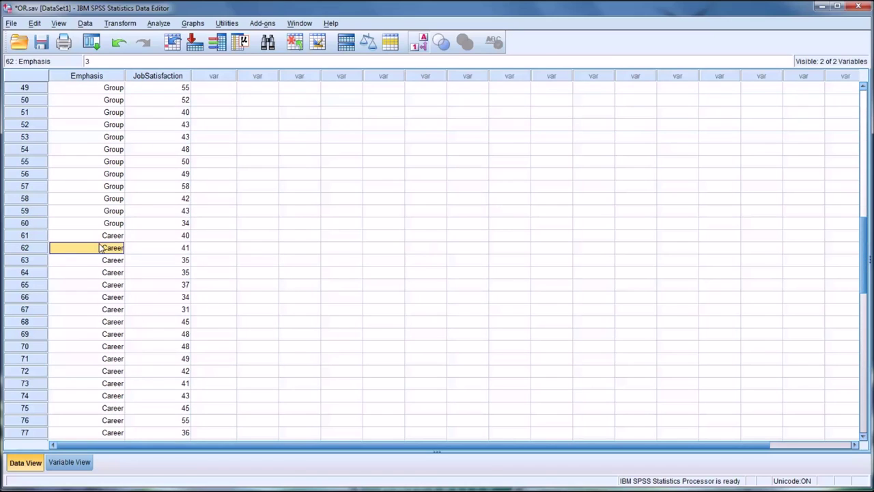
pyautogui.scroll(12, 102, 248)
pyautogui.scroll(4, 105, 239)
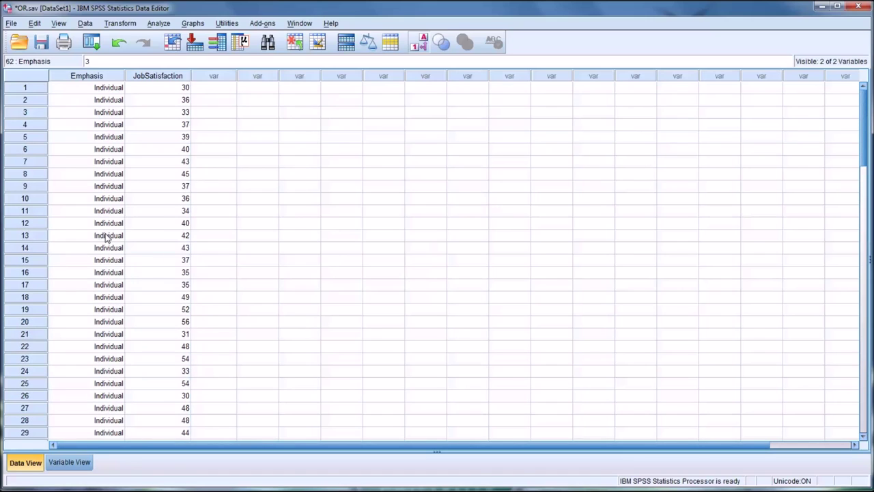
# - Inspect the JobSatisfaction variable and the first case's row of data
pyautogui.click(157, 76)
pyautogui.click(146, 89)
pyautogui.click(25, 89)
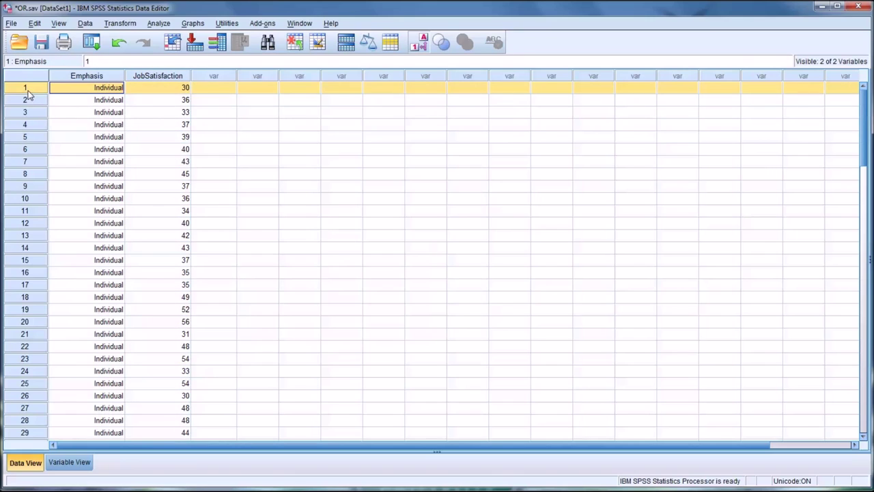
pyautogui.click(140, 91)
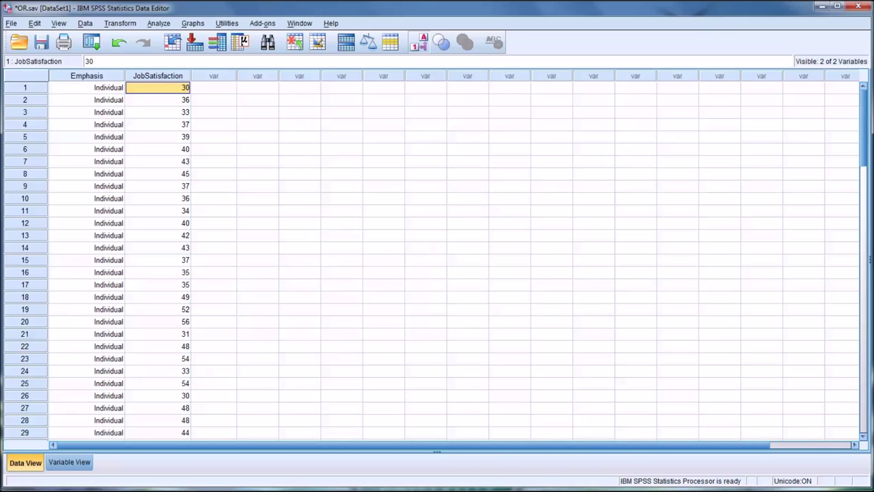
# - Display the Emphasis variable's numeric codes instead of its value labels and review them down the dataset
pyautogui.click(95, 76)
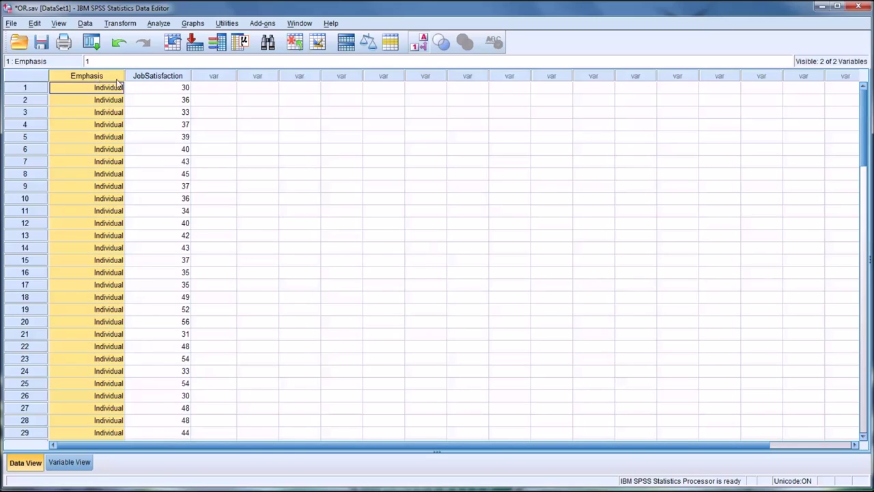
pyautogui.click(418, 42)
pyautogui.scroll(-6, 193, 175)
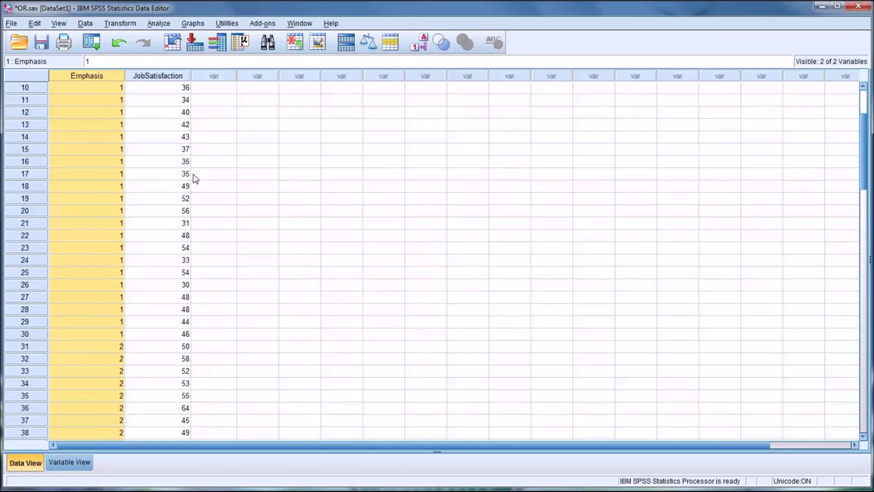
pyautogui.scroll(-11, 157, 214)
pyautogui.scroll(5, 155, 217)
pyautogui.scroll(12, 155, 217)
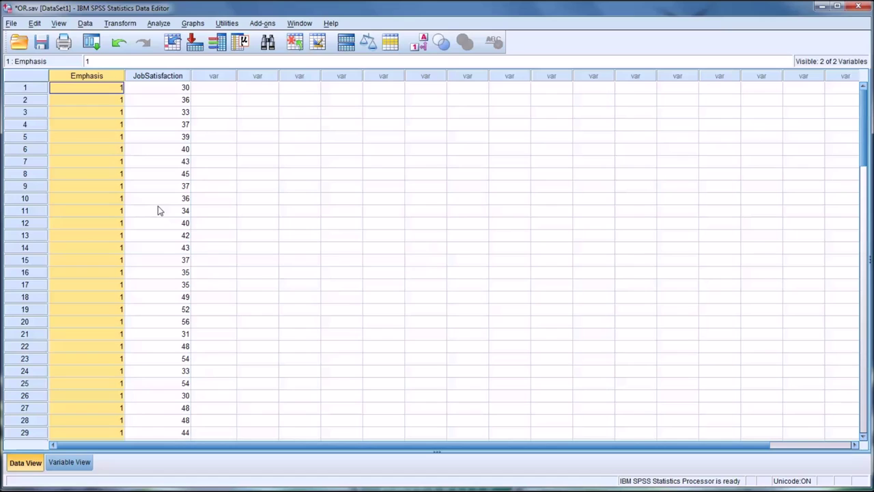
pyautogui.click(216, 90)
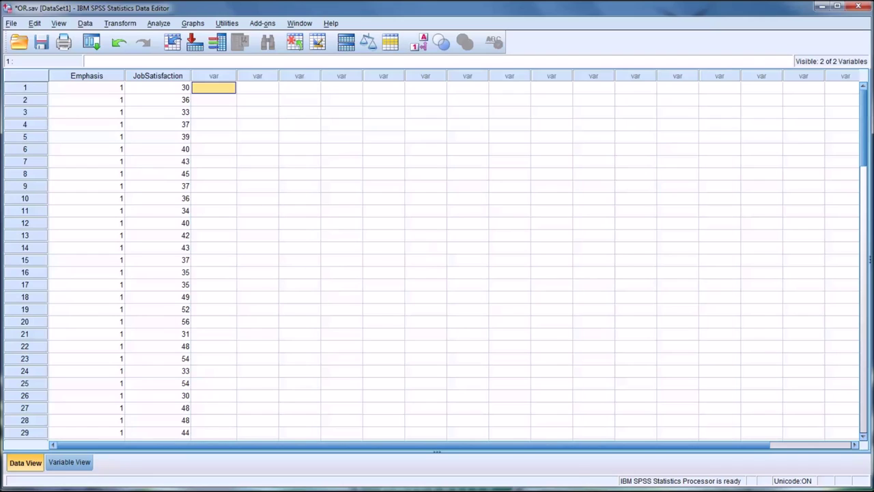
# - Set up a Recode into Different Variables with Emphasis as the input variable
pyautogui.click(123, 24)
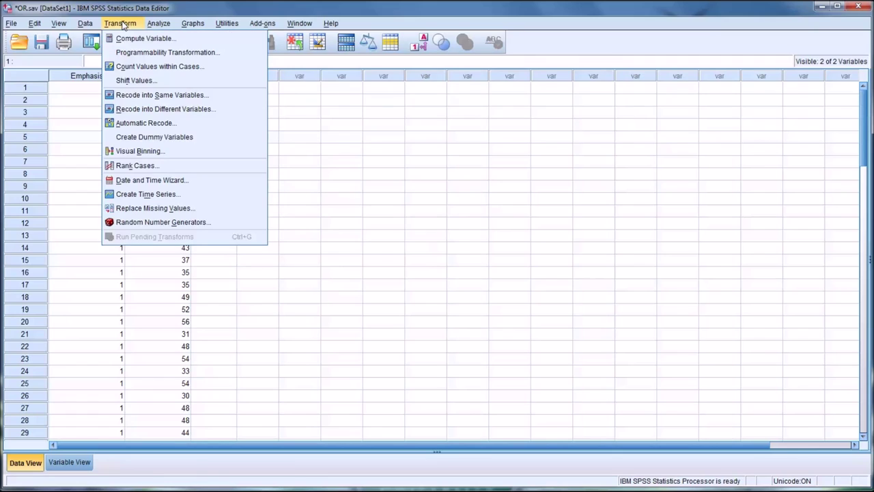
pyautogui.click(166, 114)
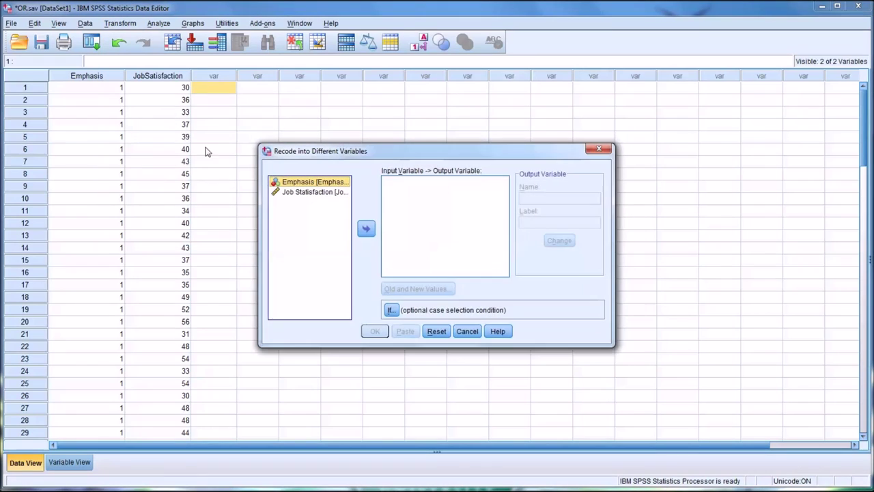
pyautogui.click(295, 182)
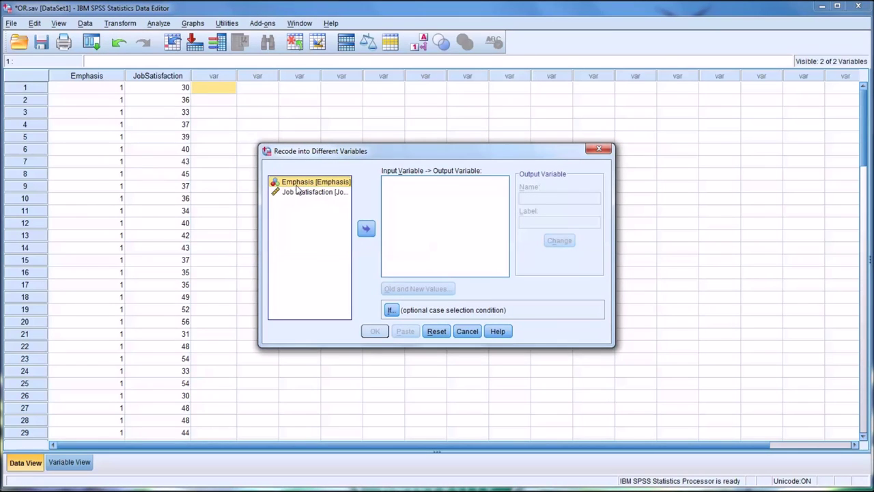
pyautogui.click(365, 230)
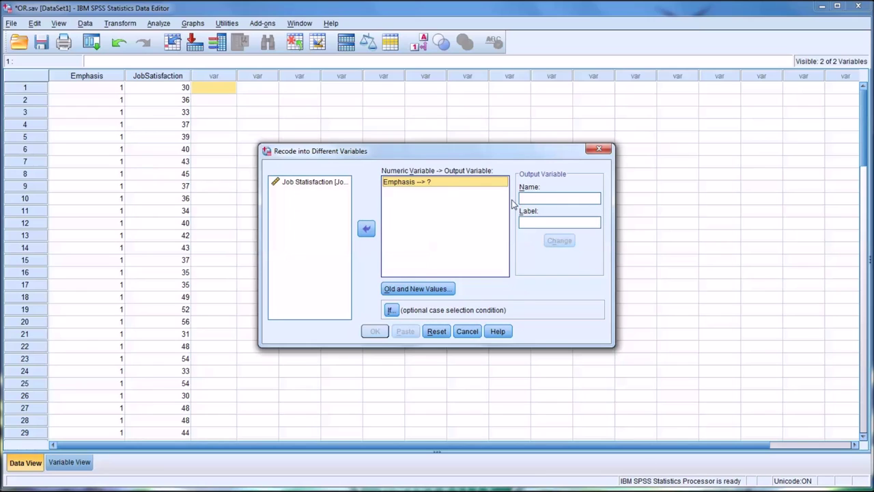
# - Give the recode's output variable the name and label Individual, and apply it to Emphasis
pyautogui.click(534, 199)
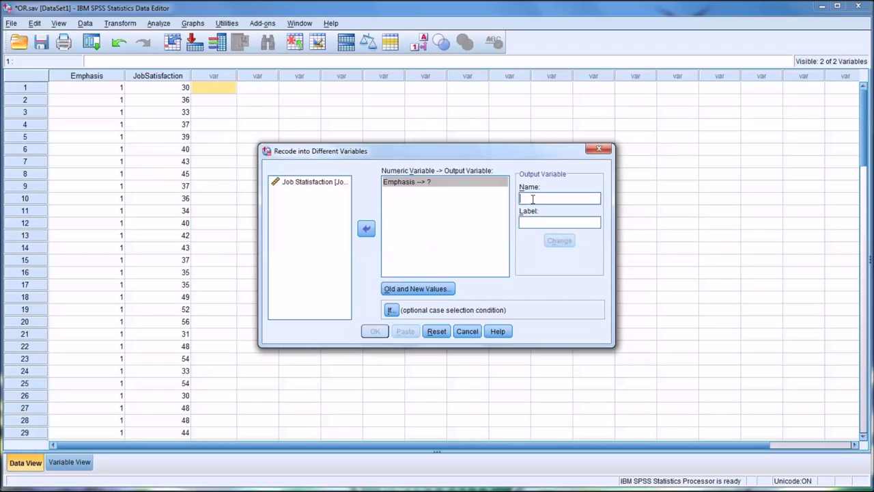
pyautogui.write('Indi')
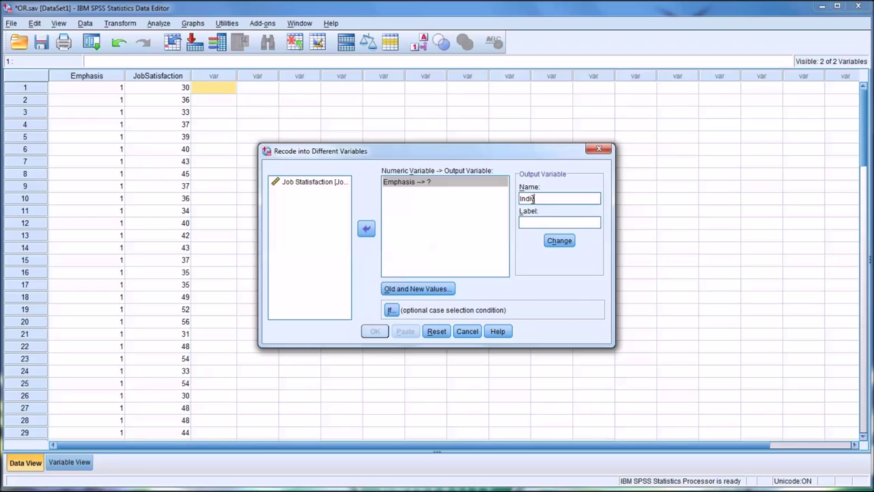
pyautogui.write('vidual')
pyautogui.moveTo(574, 198); pyautogui.dragTo(519, 197)
pyautogui.hotkey('ctrl', 'c')
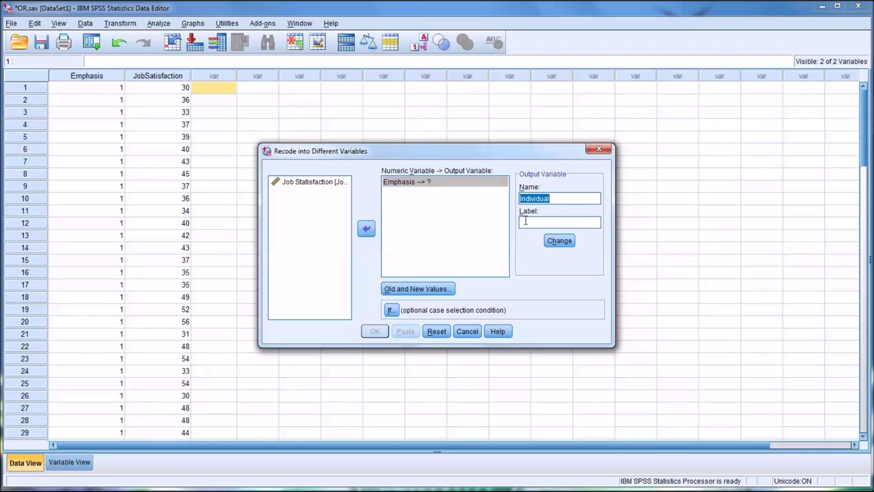
pyautogui.click(526, 222)
pyautogui.hotkey('ctrl', 'v')
pyautogui.press('Return')
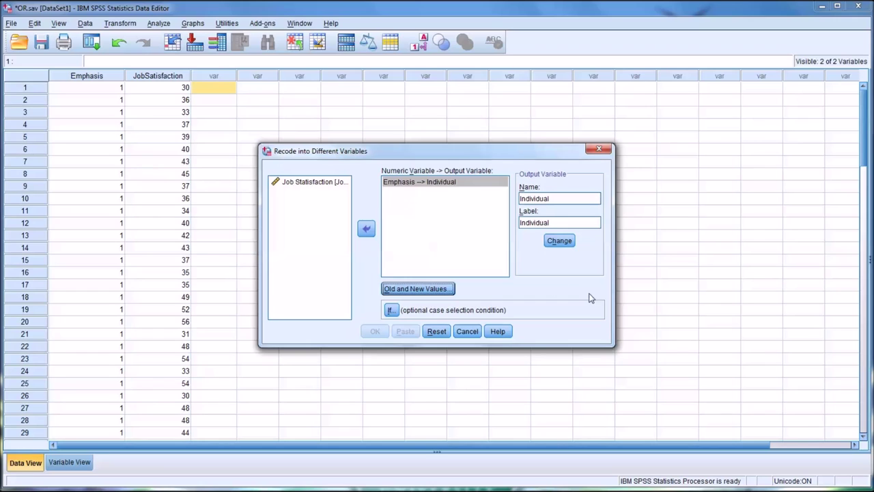
pyautogui.click(562, 243)
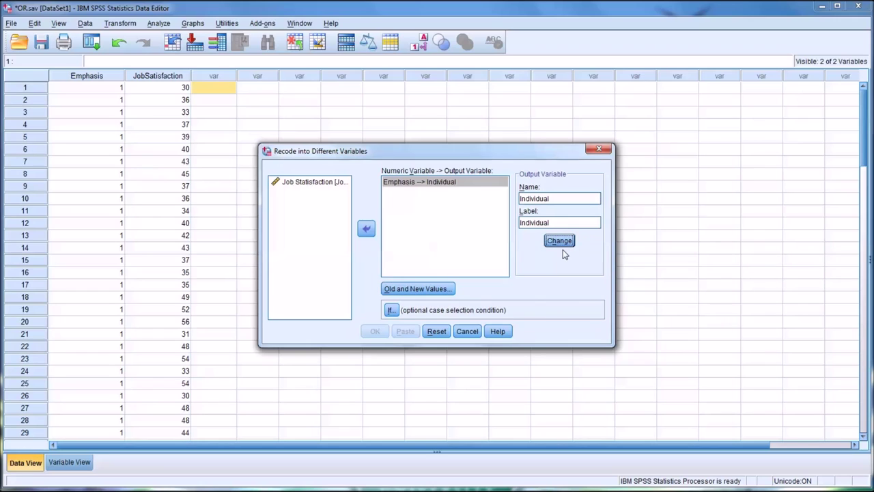
# - Add a recode rule that maps old value 1 to new value 1
pyautogui.click(406, 290)
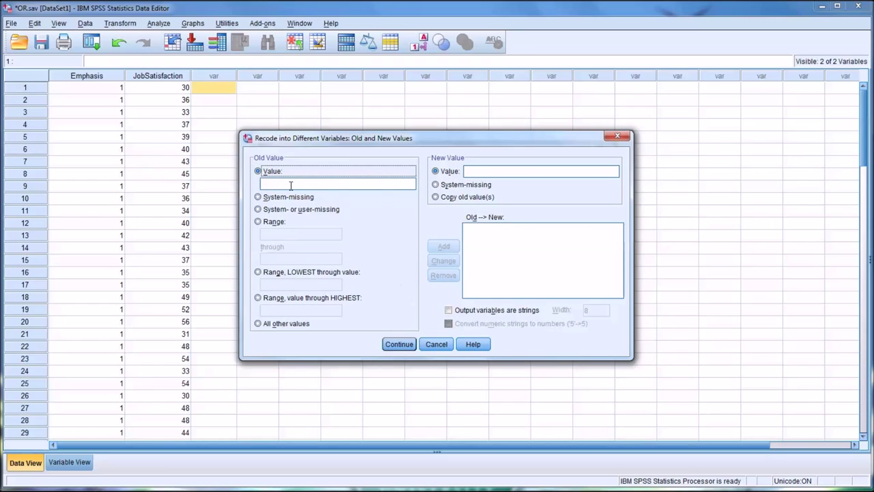
pyautogui.click(279, 185)
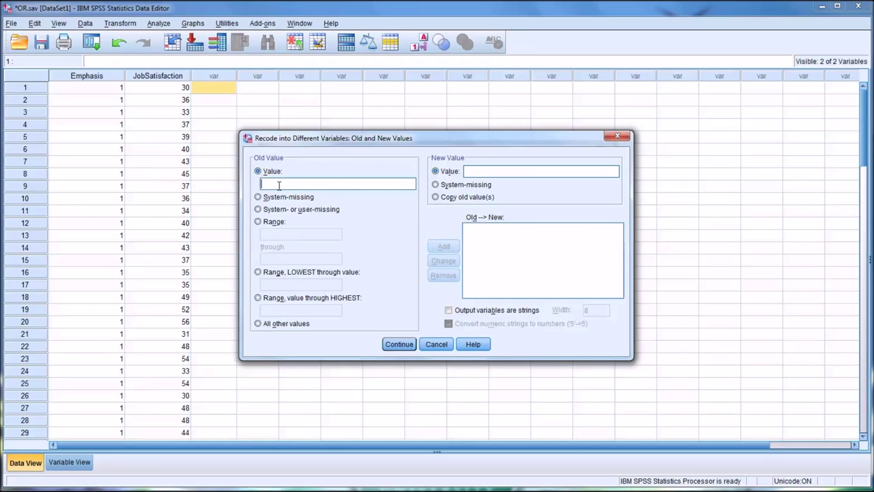
pyautogui.write('1')
pyautogui.click(471, 172)
pyautogui.write('1')
pyautogui.click(458, 248)
# - Add a rule mapping all other values to 0 and run the recode
pyautogui.click(258, 324)
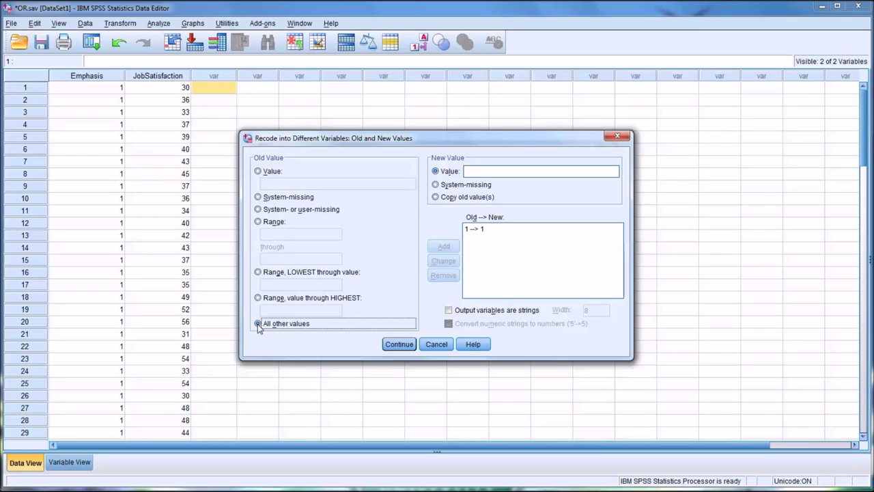
pyautogui.click(486, 173)
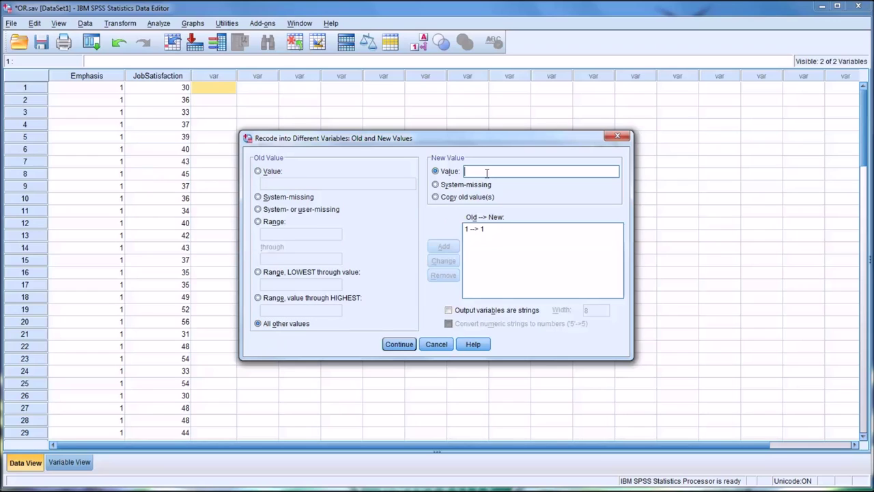
pyautogui.write('0')
pyautogui.click(441, 247)
pyautogui.click(399, 344)
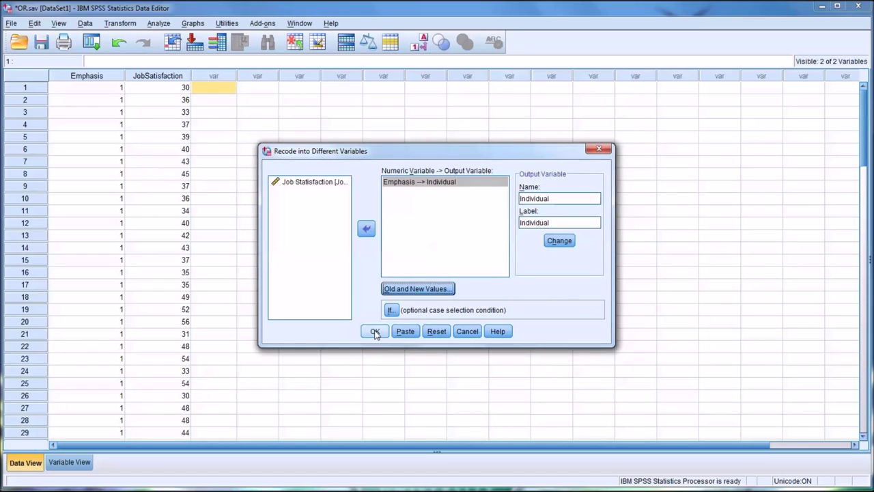
pyautogui.click(375, 333)
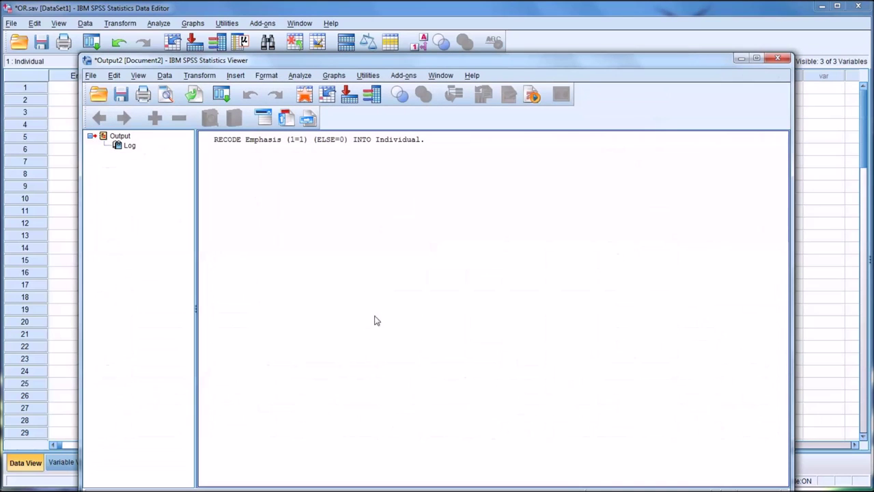
# - Return to the Data Editor and check the new Individual column against the Emphasis codes down the rows
pyautogui.moveTo(322, 69); pyautogui.dragTo(337, 52)
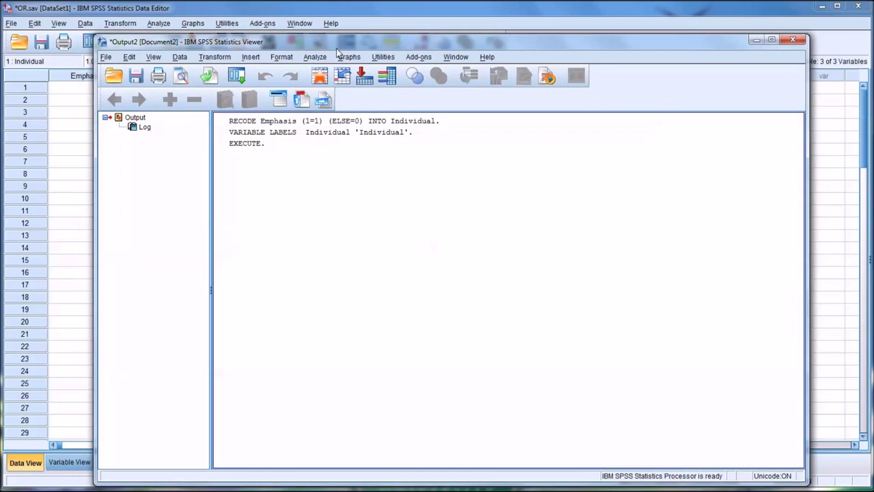
pyautogui.click(290, 10)
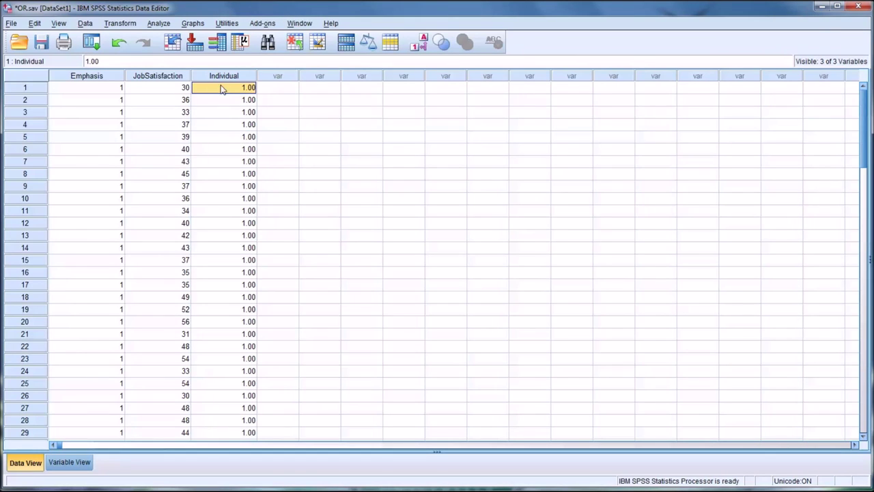
pyautogui.scroll(-6, 217, 162)
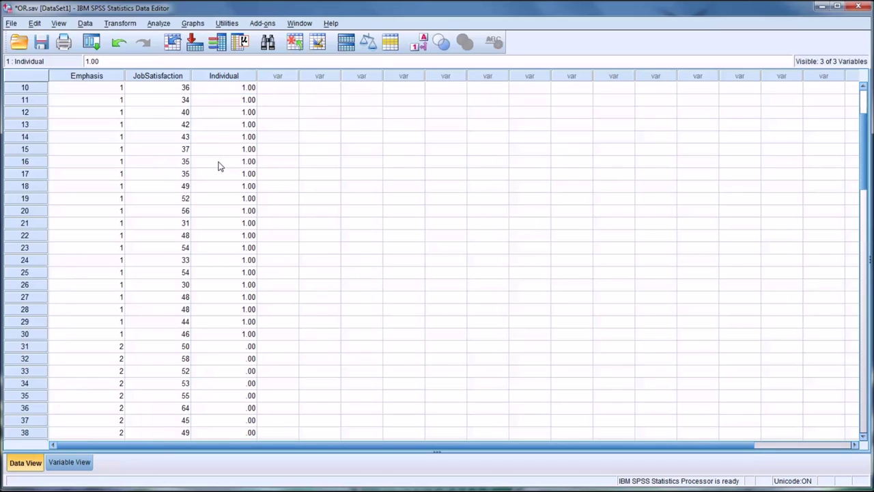
pyautogui.scroll(-17, 219, 166)
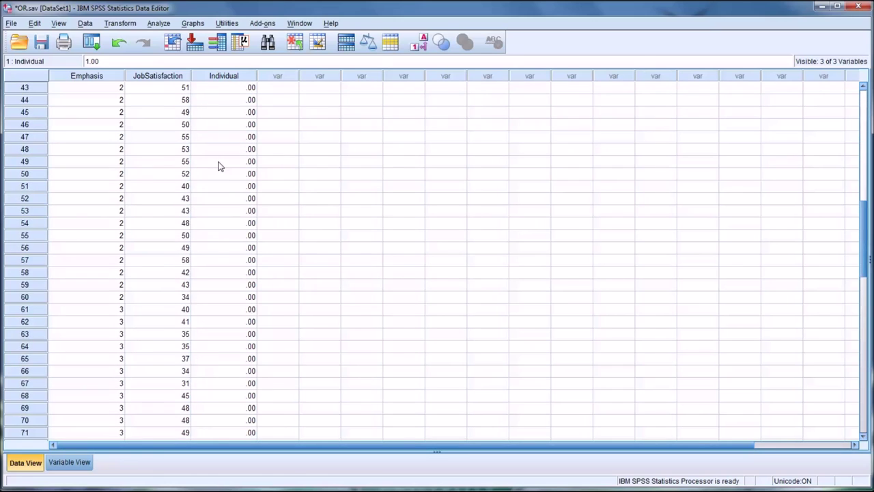
# - Start another recode of Emphasis, give the output variable the name and label Group, and apply the change
pyautogui.scroll(20, 219, 166)
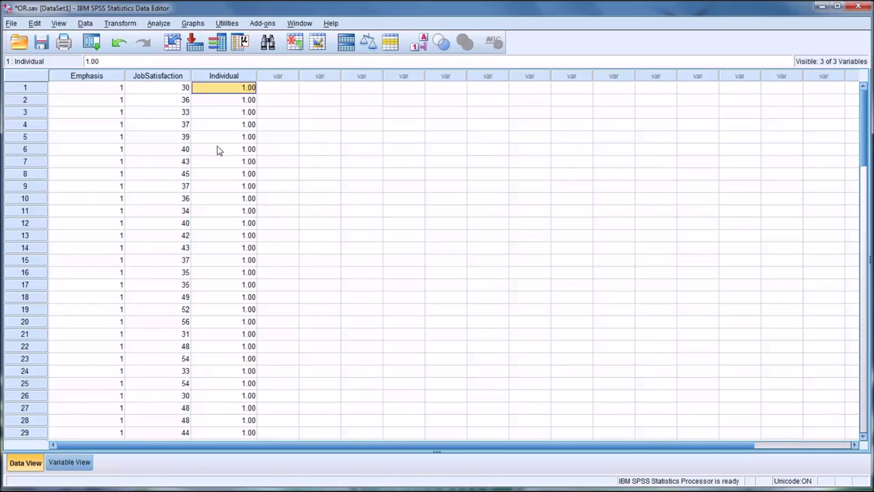
pyautogui.scroll(-7, 217, 150)
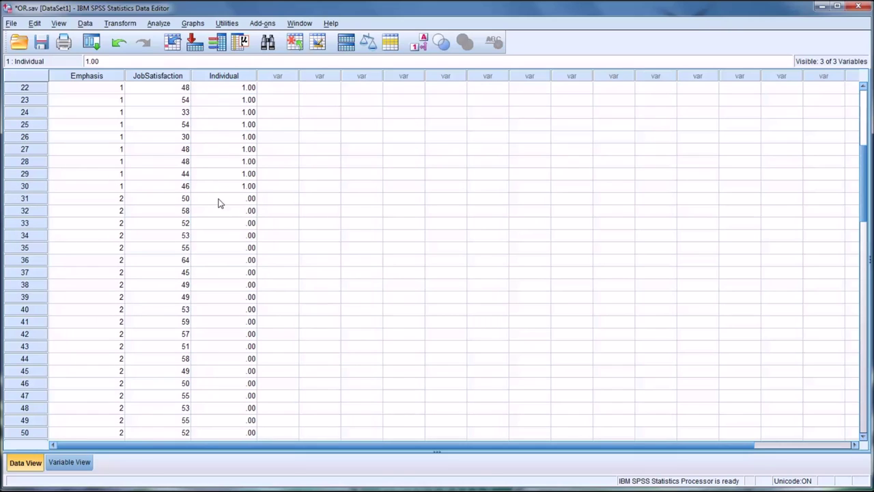
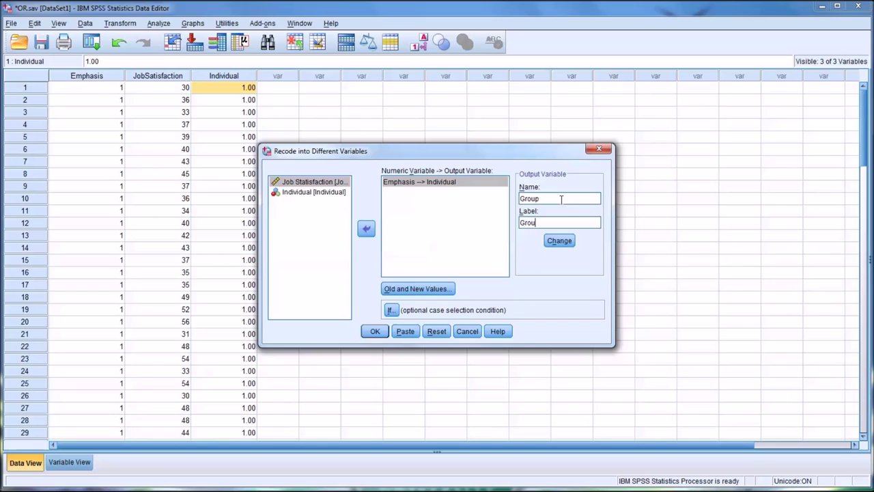
pyautogui.click(560, 240)
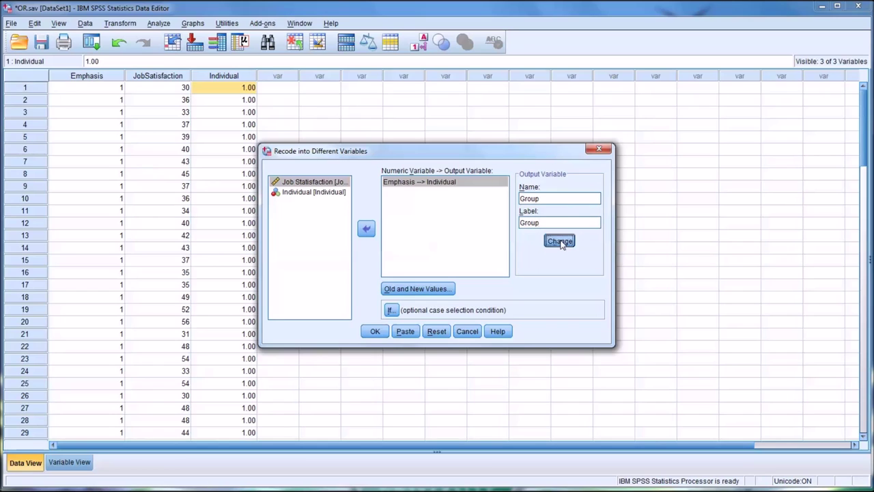
# - Add a recode rule that maps old value 2 to new value 1
pyautogui.click(412, 289)
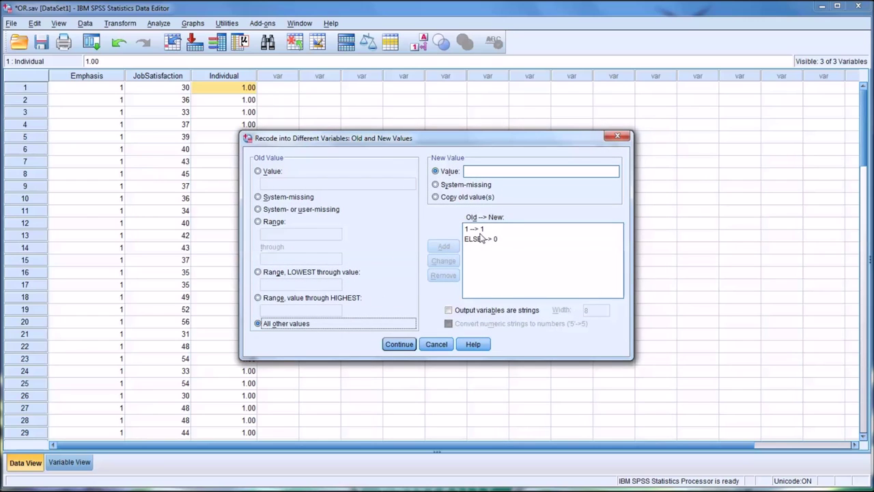
pyautogui.click(258, 171)
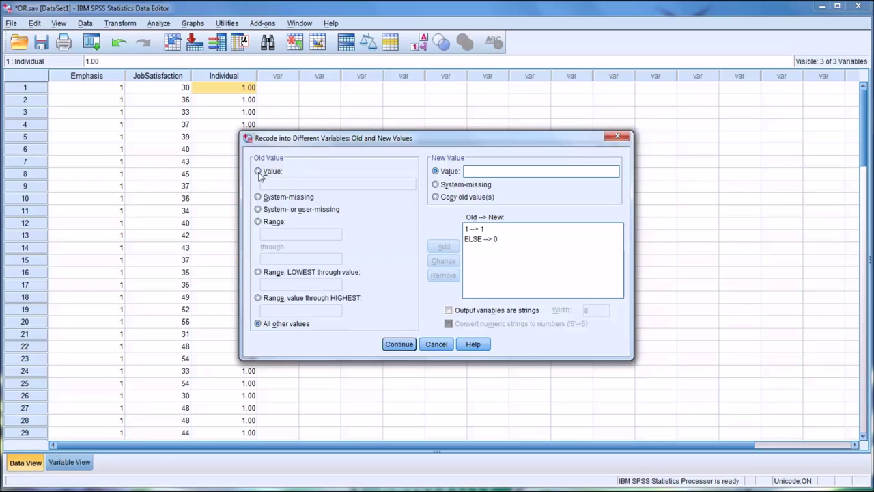
pyautogui.click(286, 184)
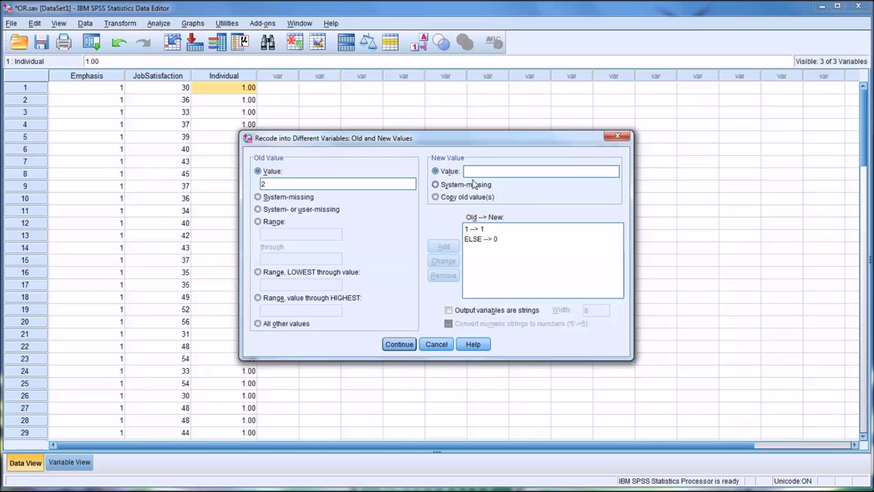
pyautogui.write('1')
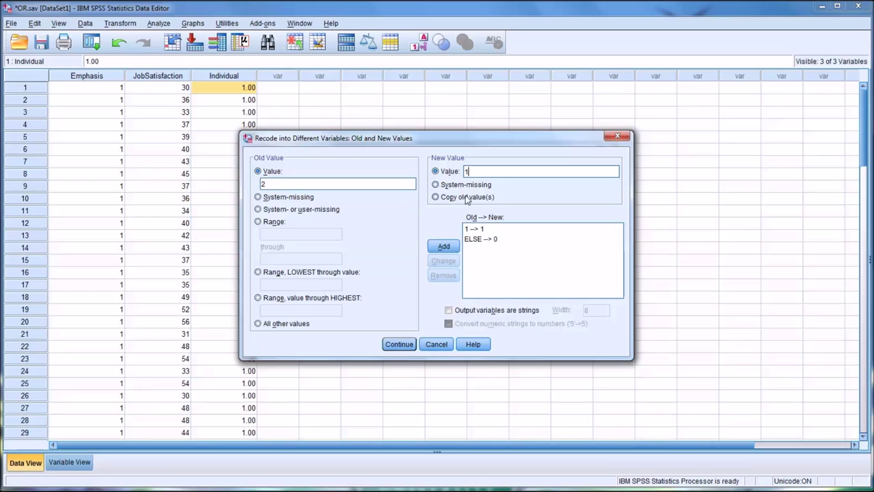
pyautogui.click(438, 248)
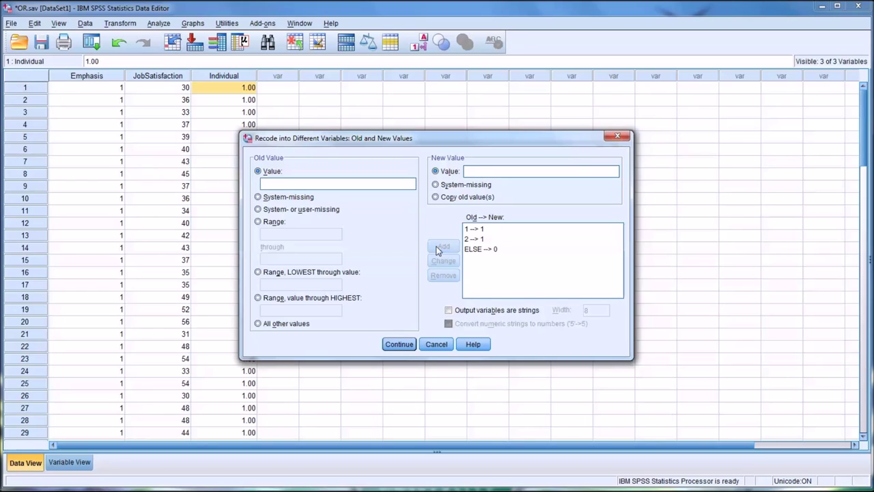
# - Remove the rule mapping 1 to 1 and run the recode into Group
pyautogui.click(476, 230)
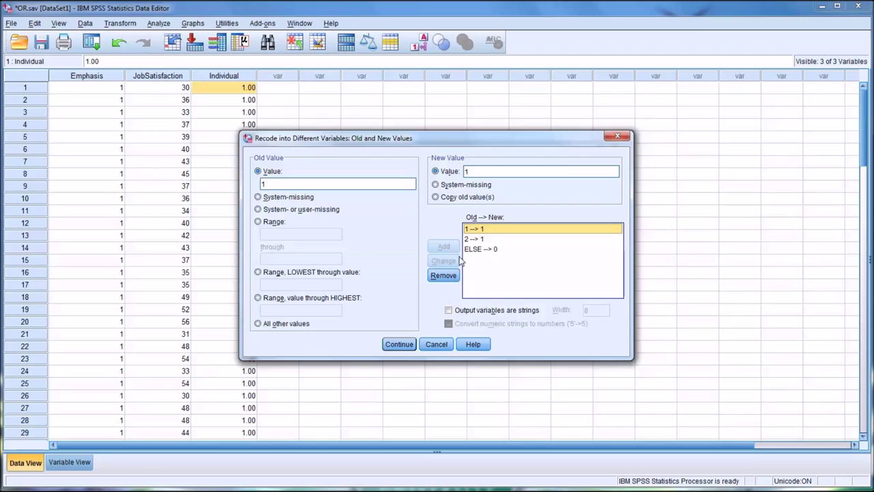
pyautogui.click(447, 275)
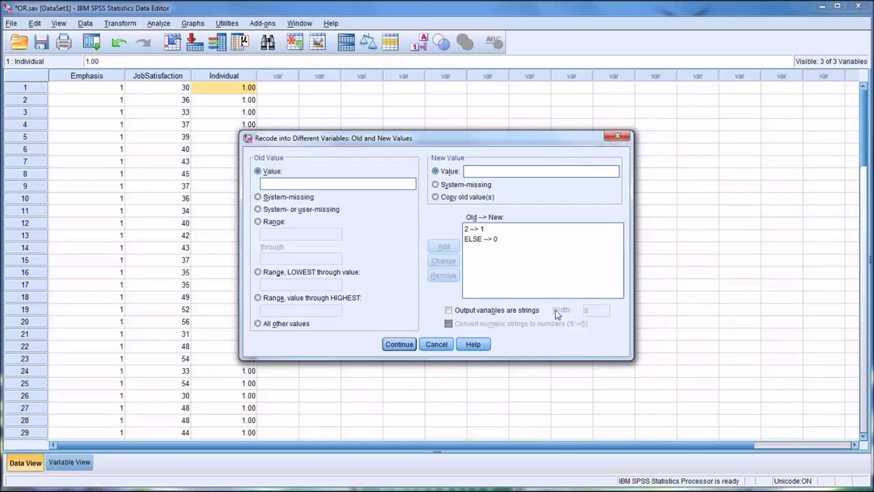
pyautogui.click(496, 244)
pyautogui.click(397, 345)
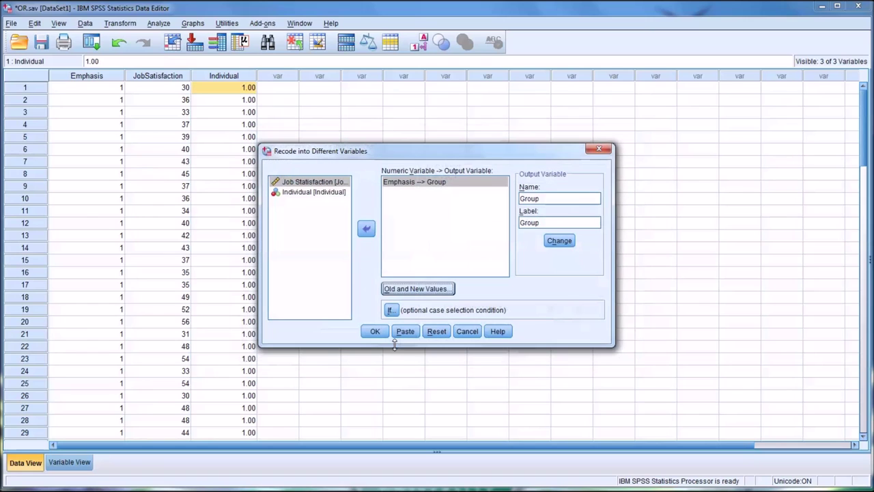
pyautogui.click(375, 331)
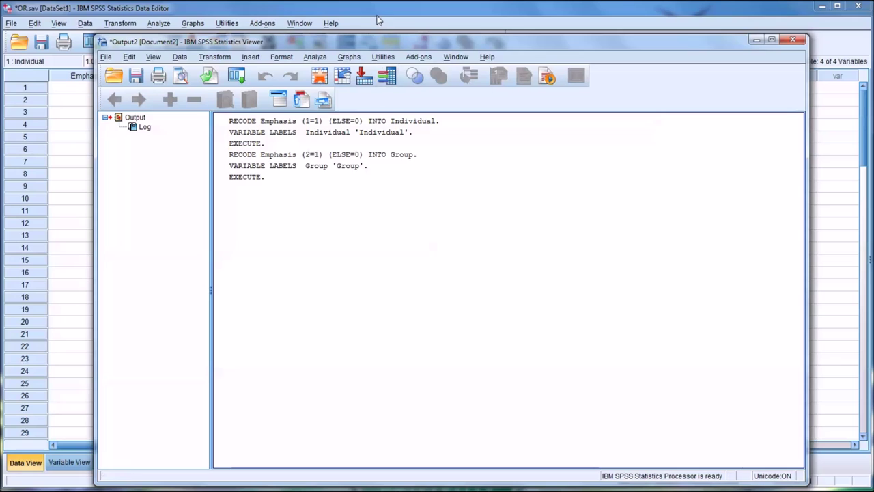
# - Return to the Data Editor, show value labels, and check the Individual and Group columns against the Emphasis categories
pyautogui.click(378, 12)
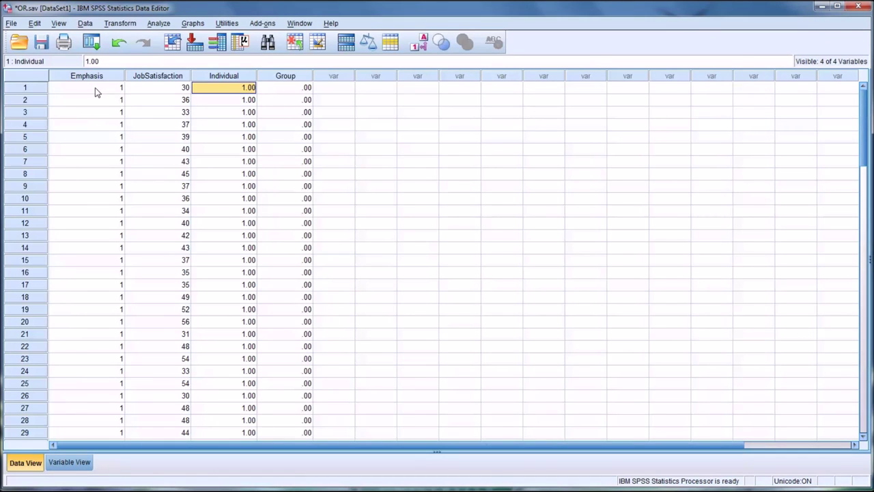
pyautogui.click(418, 51)
pyautogui.scroll(-4, 288, 169)
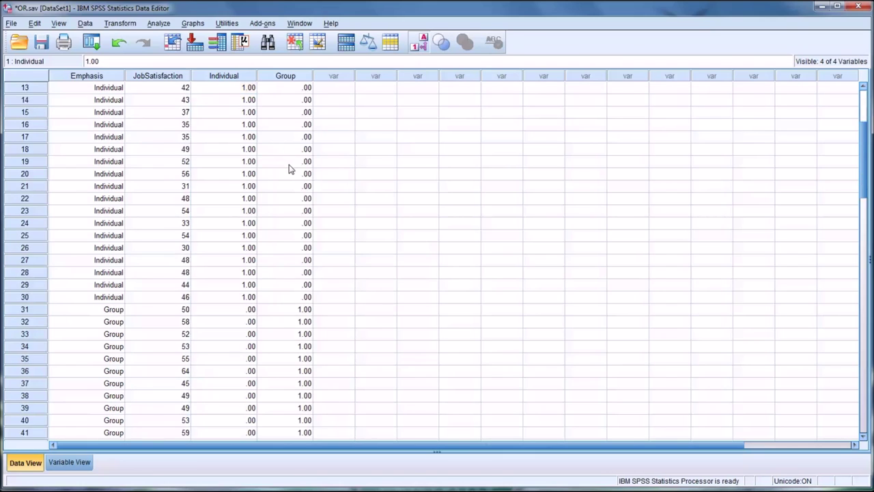
pyautogui.scroll(-3, 289, 168)
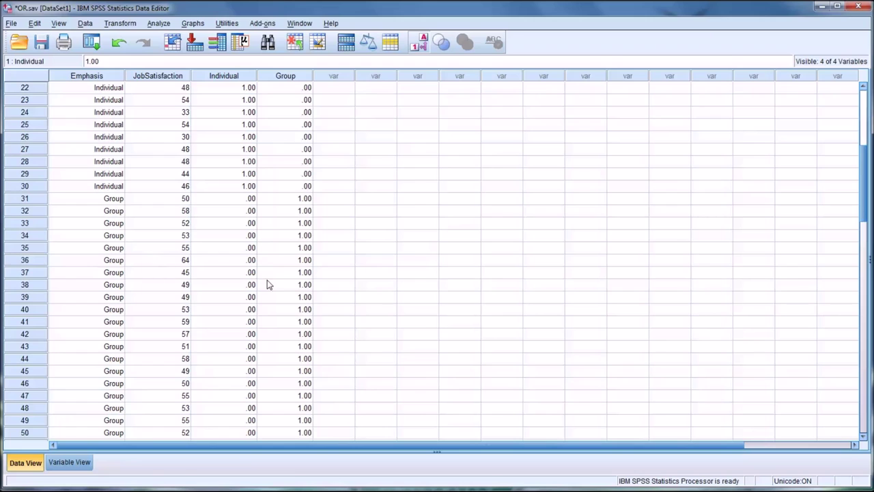
pyautogui.scroll(-7, 269, 283)
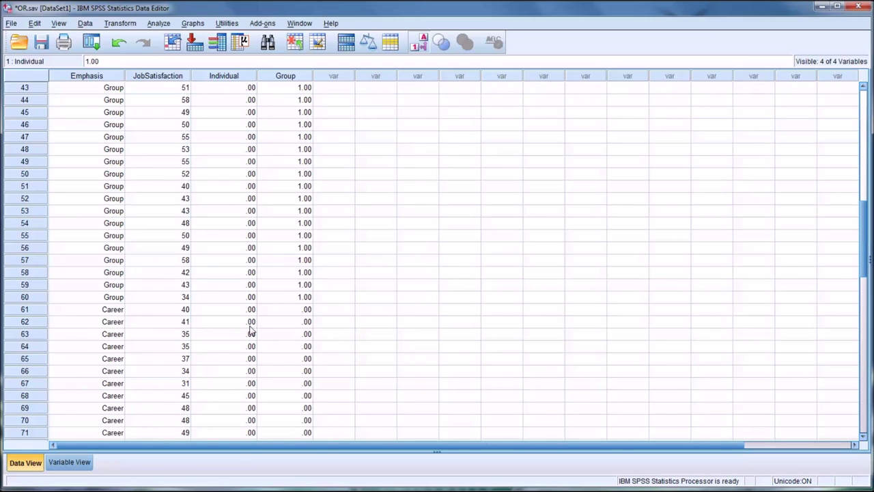
pyautogui.scroll(3, 280, 329)
pyautogui.scroll(11, 280, 328)
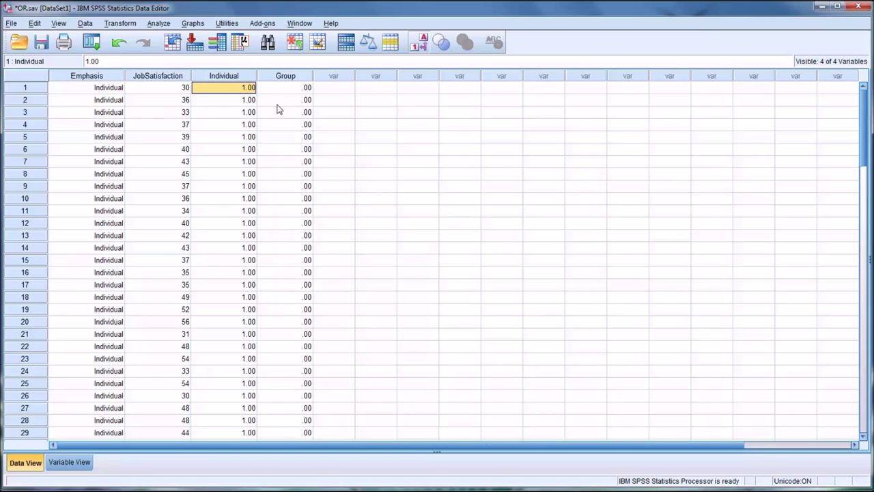
# - Reopen Recode into Different Variables and change the output variable's name and label for Emphasis to Career
pyautogui.click(122, 25)
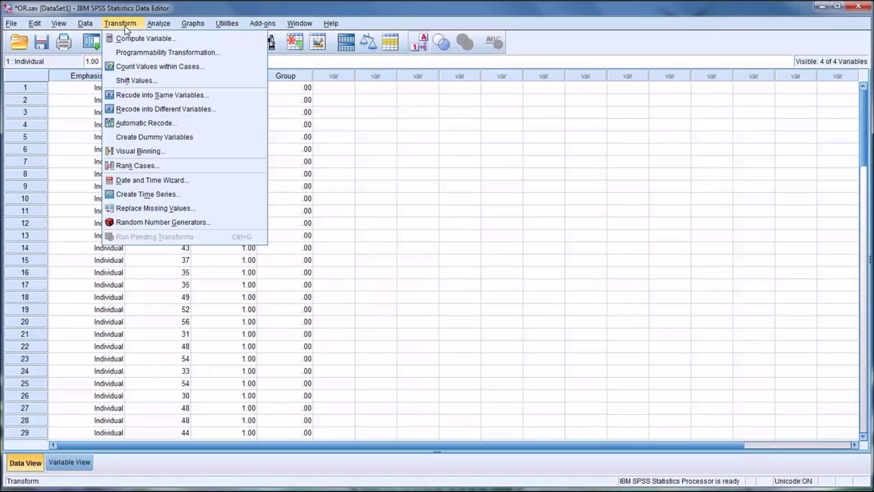
pyautogui.click(158, 111)
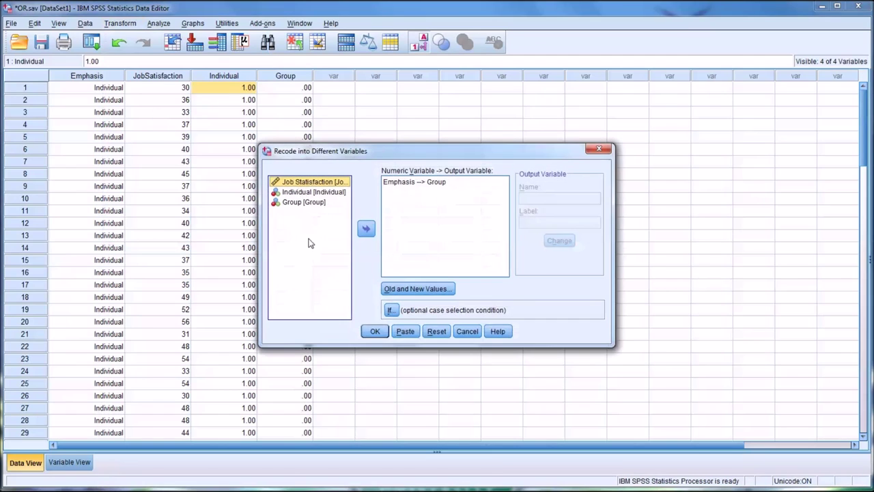
pyautogui.click(408, 183)
pyautogui.moveTo(543, 198); pyautogui.dragTo(514, 199)
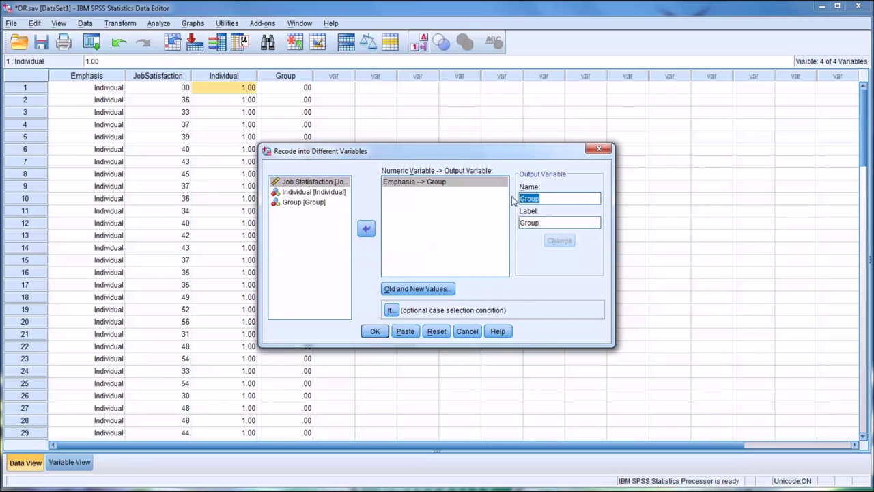
pyautogui.write('Career')
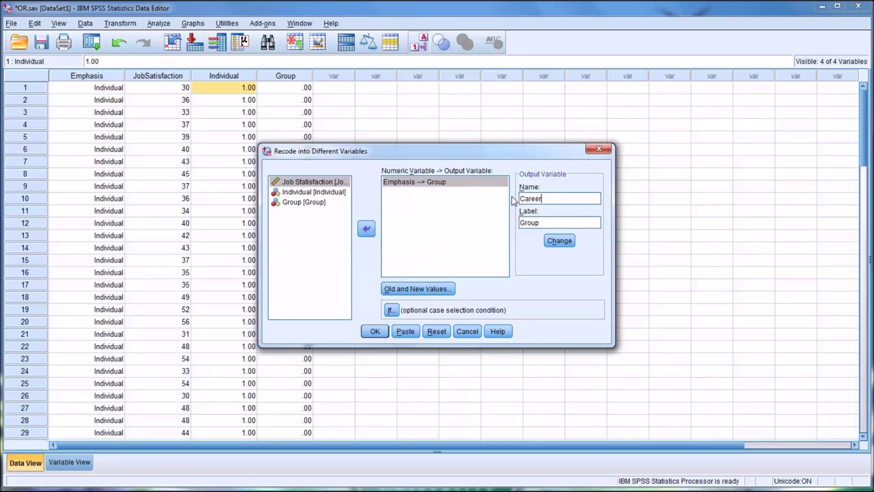
pyautogui.click(521, 222)
pyautogui.moveTo(542, 224); pyautogui.dragTo(519, 224)
pyautogui.write('Career')
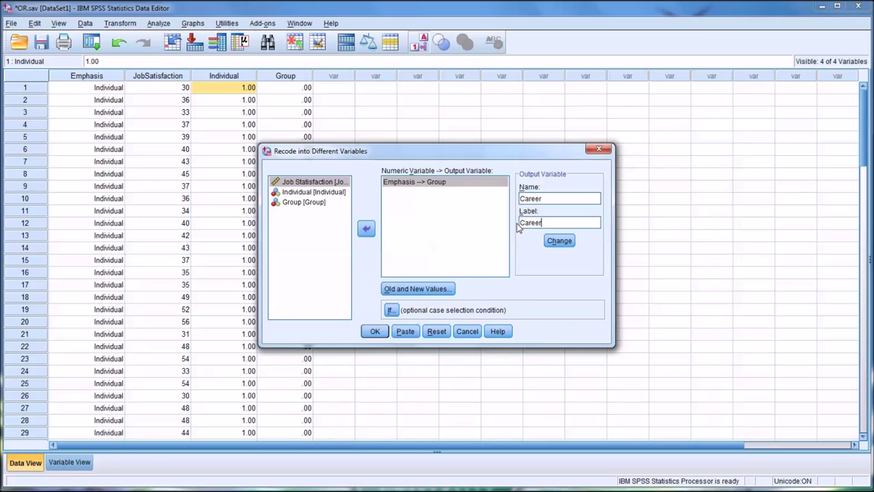
pyautogui.click(564, 244)
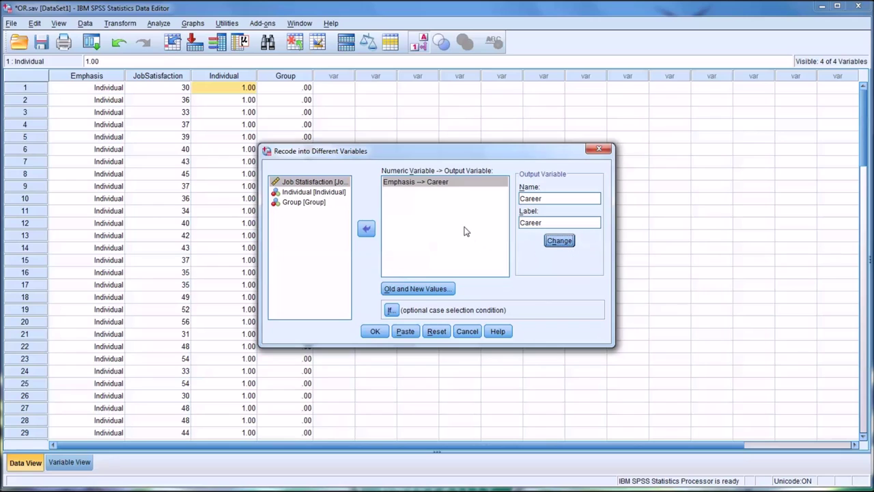
# - Remove the rule mapping 2 to 1 from the old and new values
pyautogui.click(418, 288)
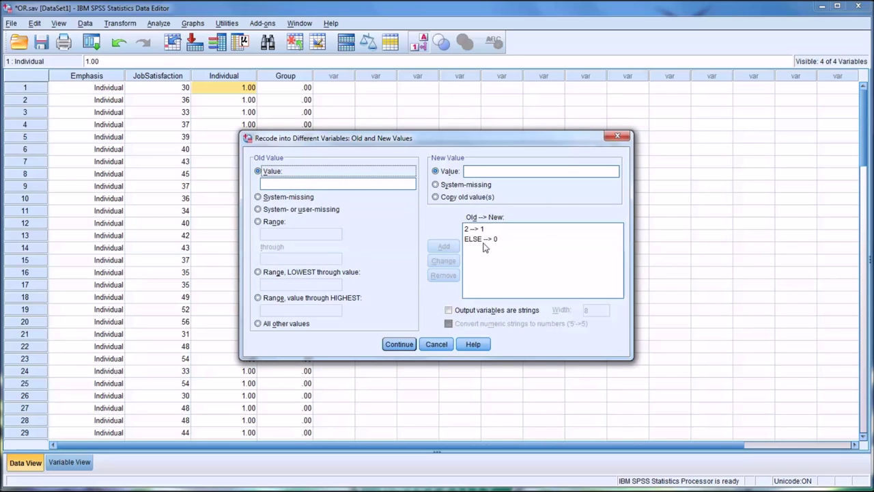
pyautogui.click(471, 229)
pyautogui.click(443, 276)
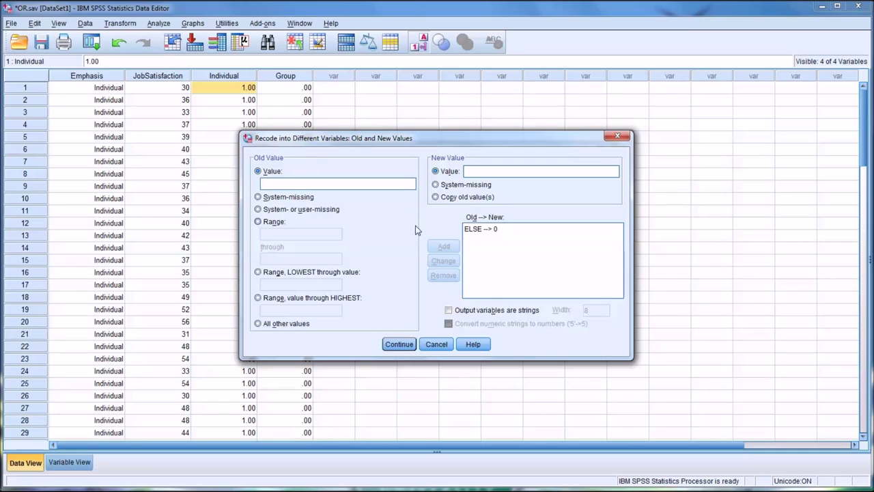
# - Add a rule mapping old value 3 to new value 1 and run the recode into Career
pyautogui.click(297, 183)
pyautogui.write('3')
pyautogui.write('1')
pyautogui.click(442, 247)
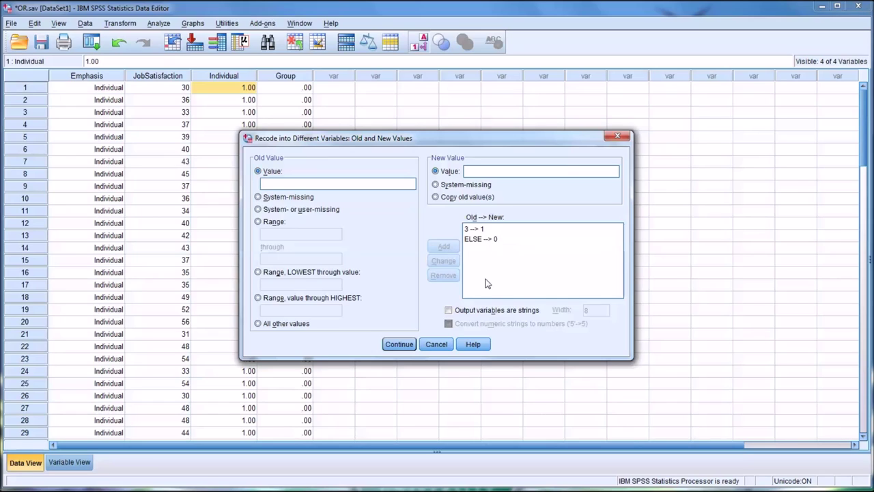
pyautogui.click(398, 344)
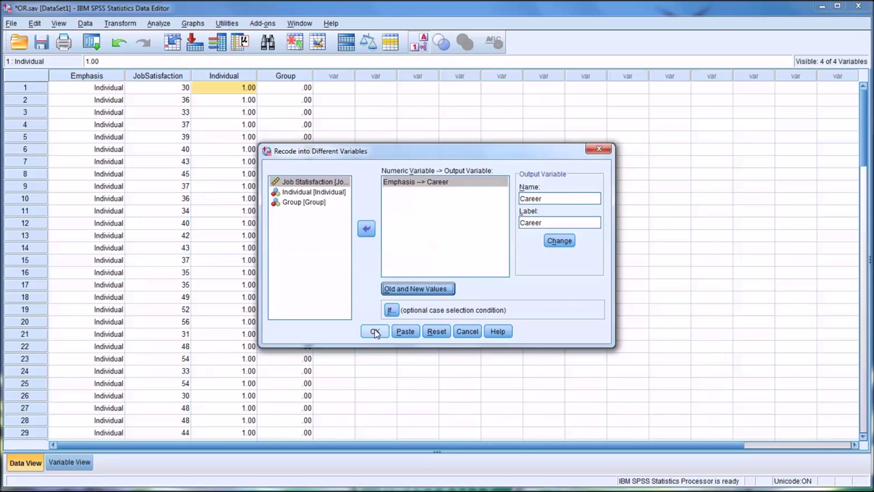
pyautogui.click(375, 333)
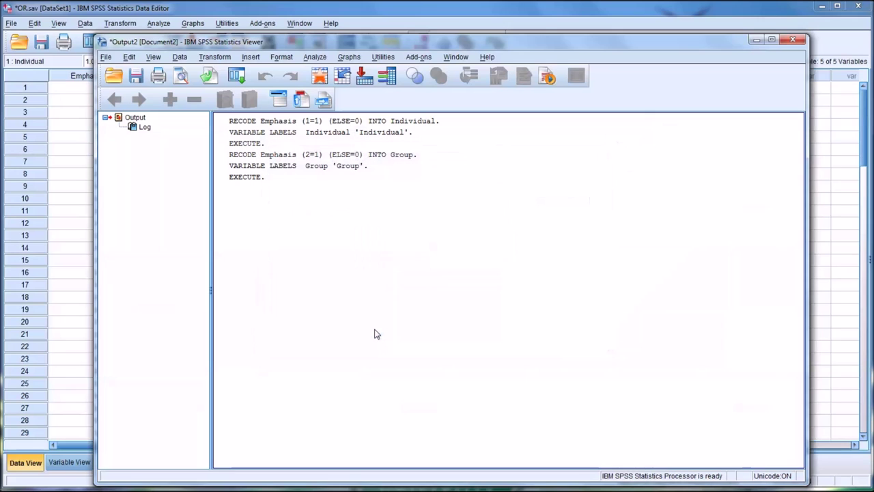
# - Return to the Data Editor and check the Career column against the Emphasis categories down the rows
pyautogui.click(392, 14)
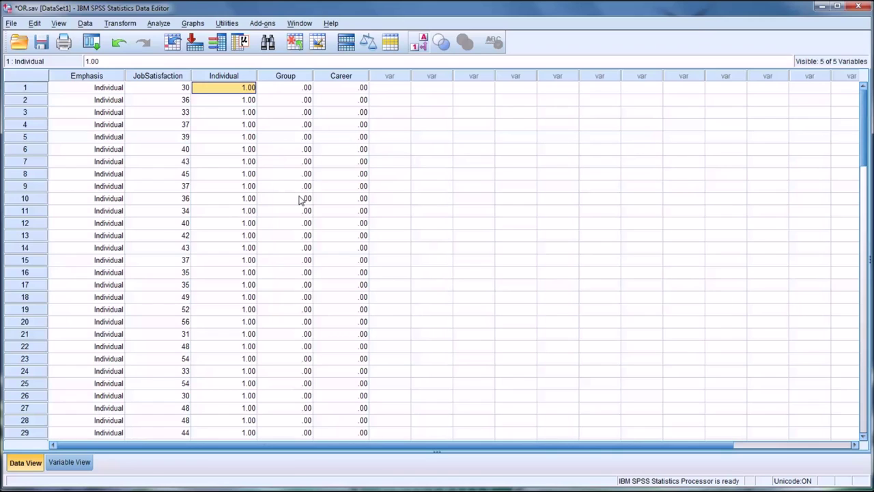
pyautogui.scroll(-16, 342, 147)
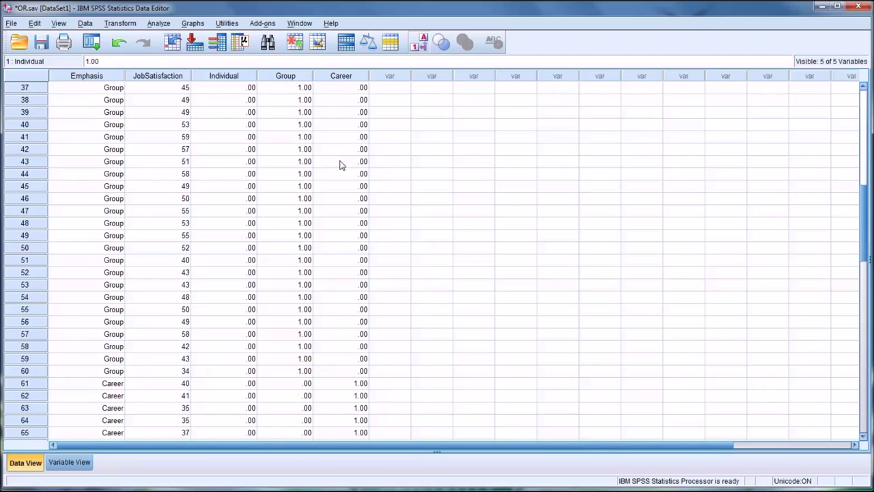
pyautogui.scroll(-1, 341, 164)
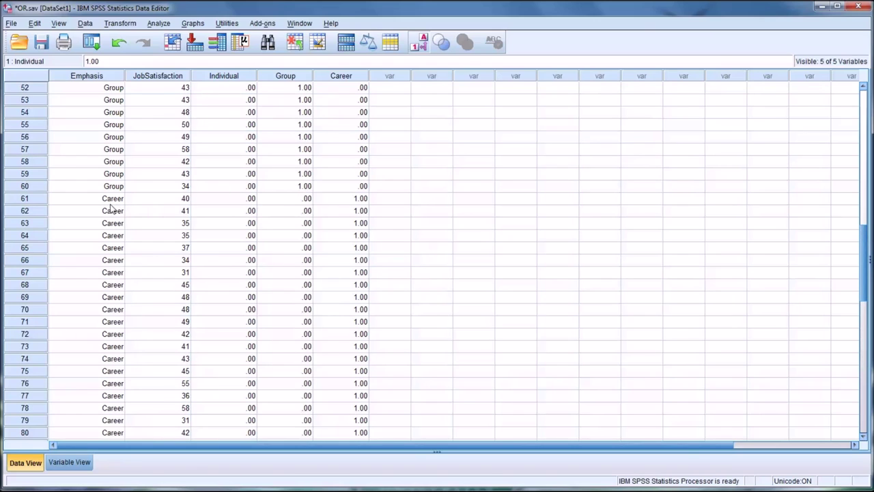
pyautogui.scroll(-5, 346, 228)
pyautogui.scroll(20, 346, 228)
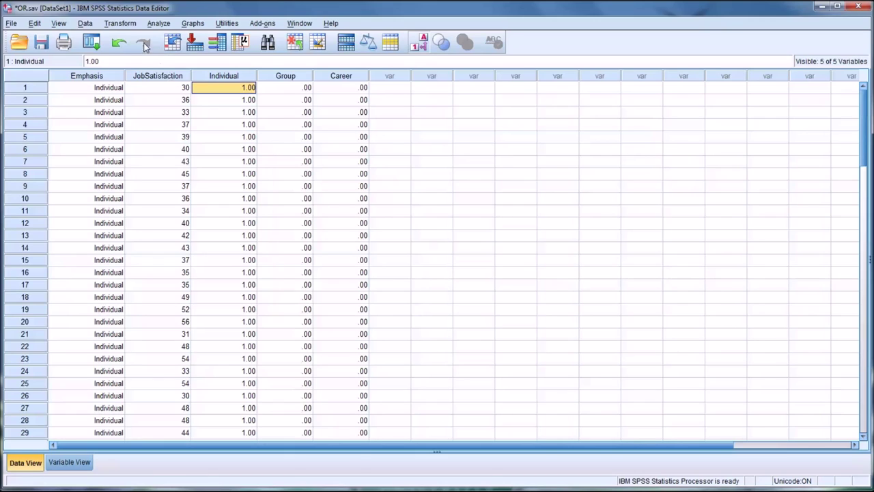
# - Open the Linear Regression dialog, reset its previous settings and set Job Satisfaction as the dependent variable
pyautogui.click(161, 25)
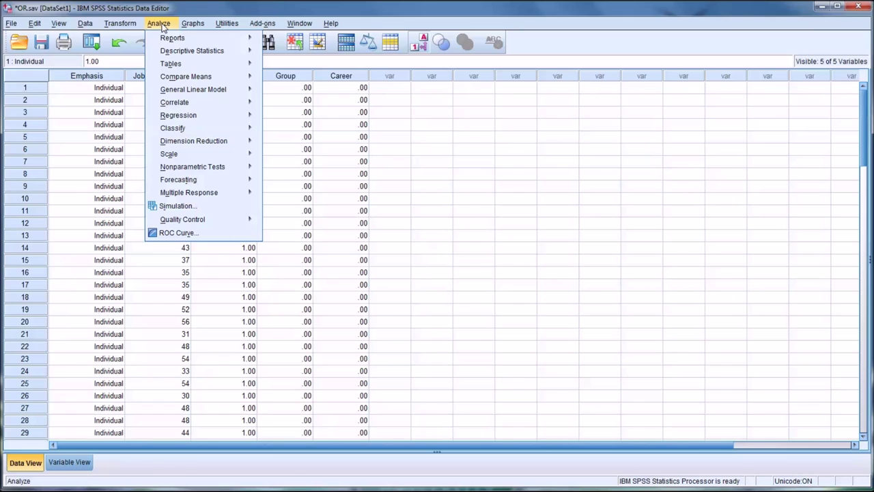
pyautogui.moveTo(208, 117)
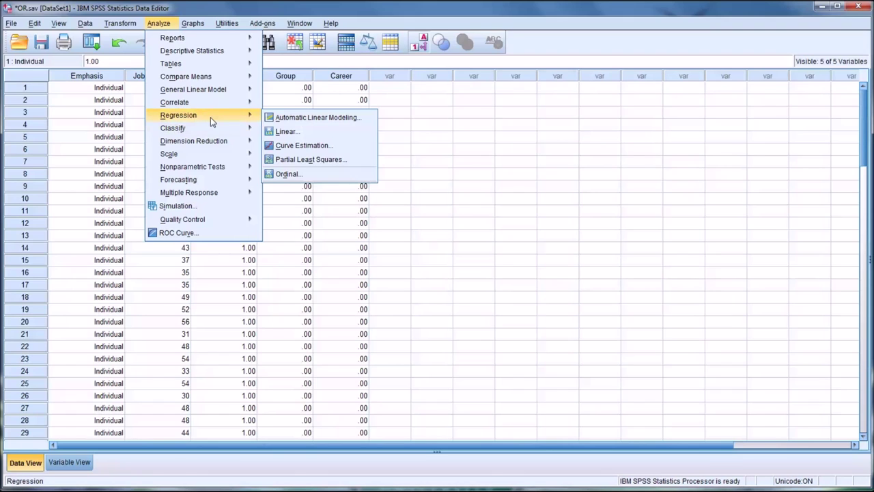
pyautogui.click(288, 132)
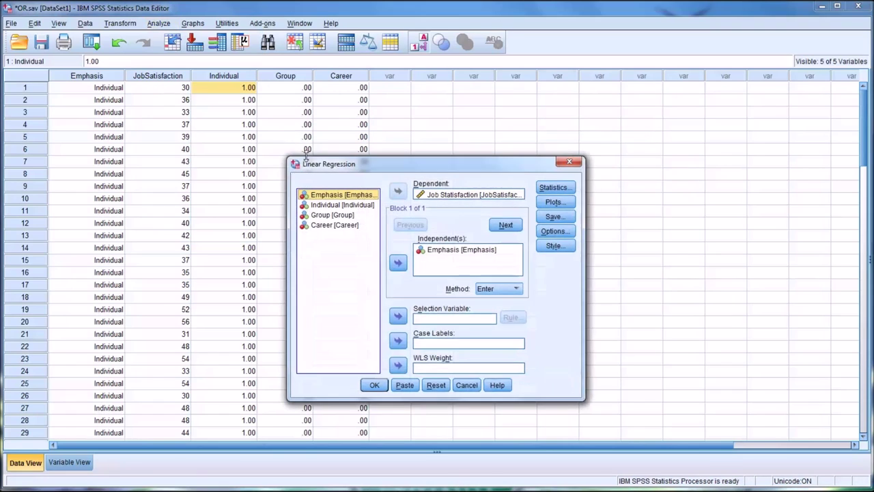
pyautogui.click(436, 385)
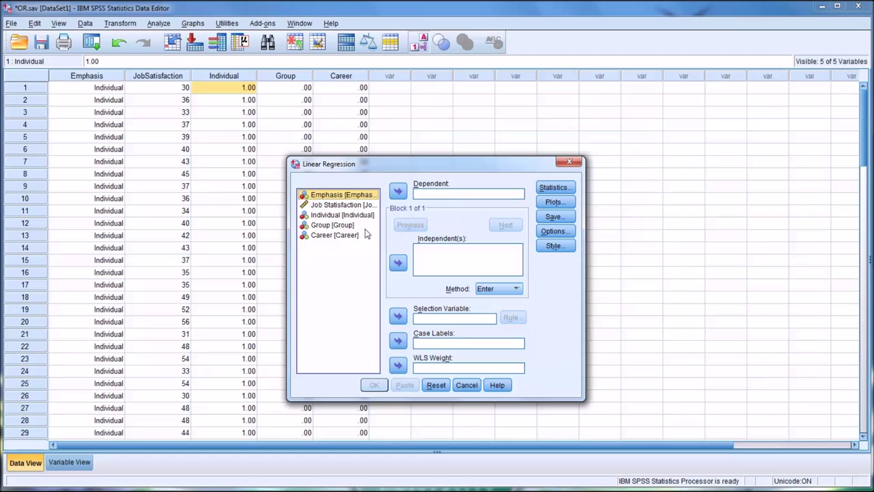
pyautogui.click(337, 206)
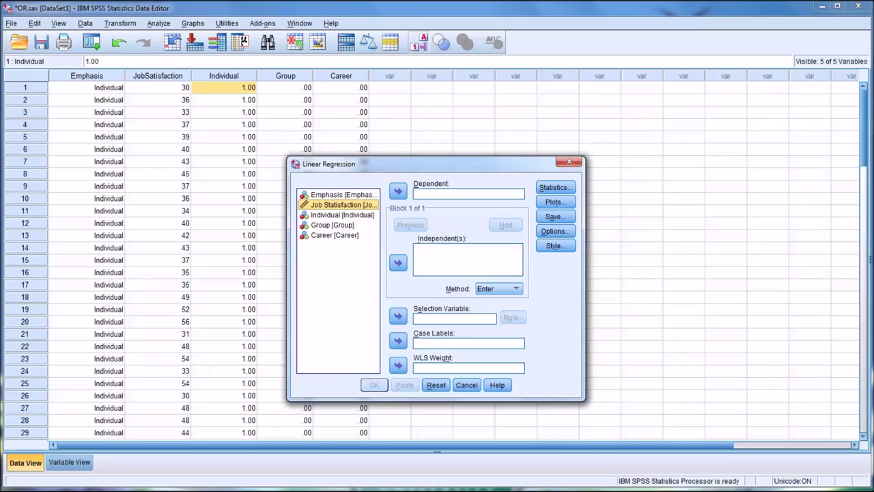
pyautogui.click(398, 191)
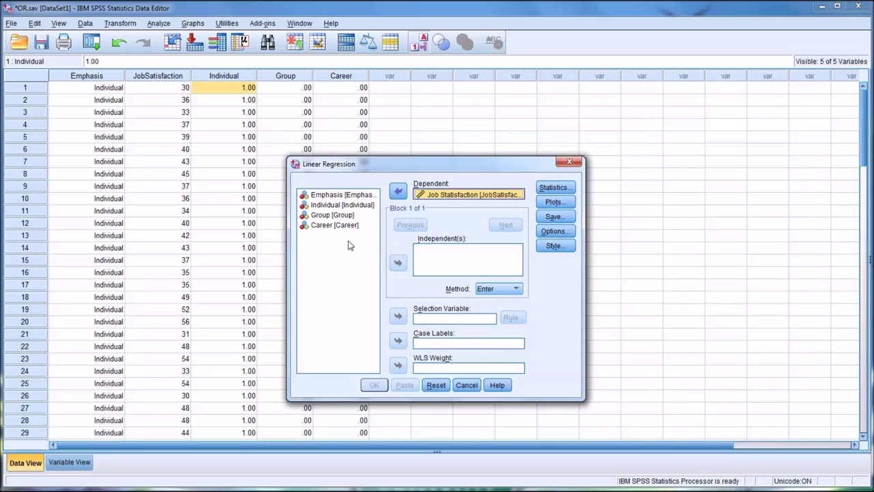
# - Add Group and Career as independent variables with the Enter method and run the regression
pyautogui.click(324, 216)
pyautogui.click(326, 206)
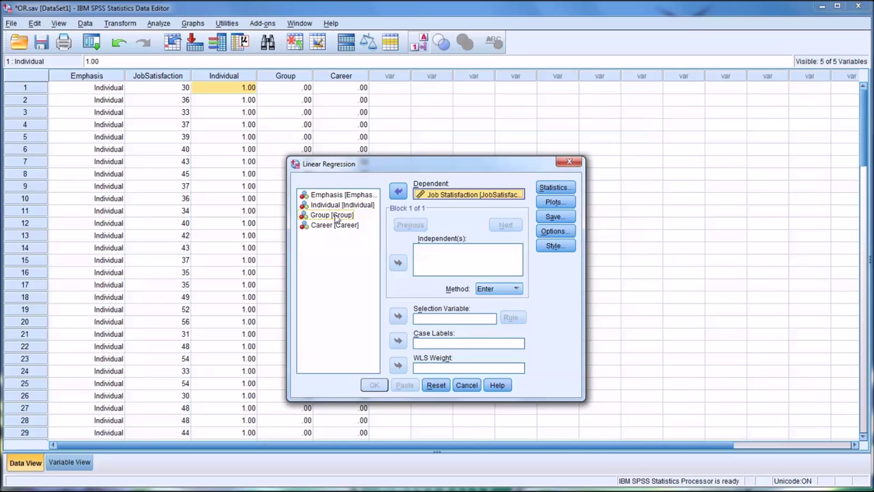
pyautogui.click(328, 215)
pyautogui.click(399, 263)
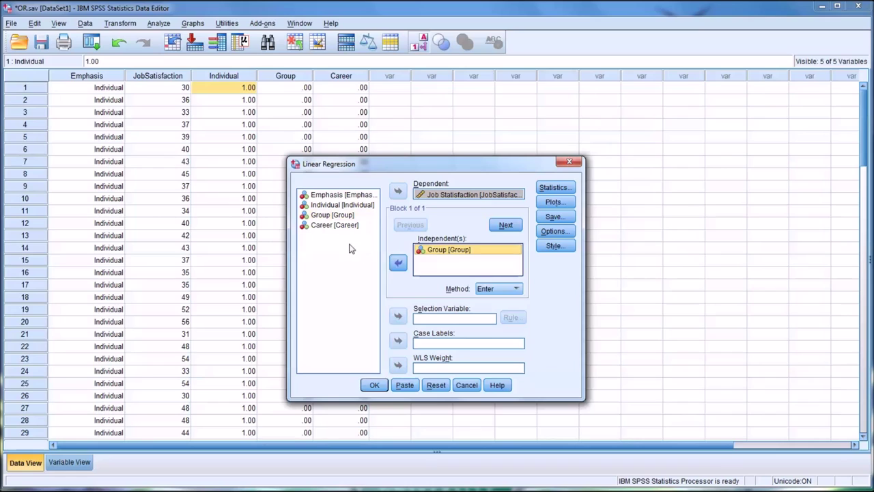
pyautogui.click(336, 227)
pyautogui.click(399, 263)
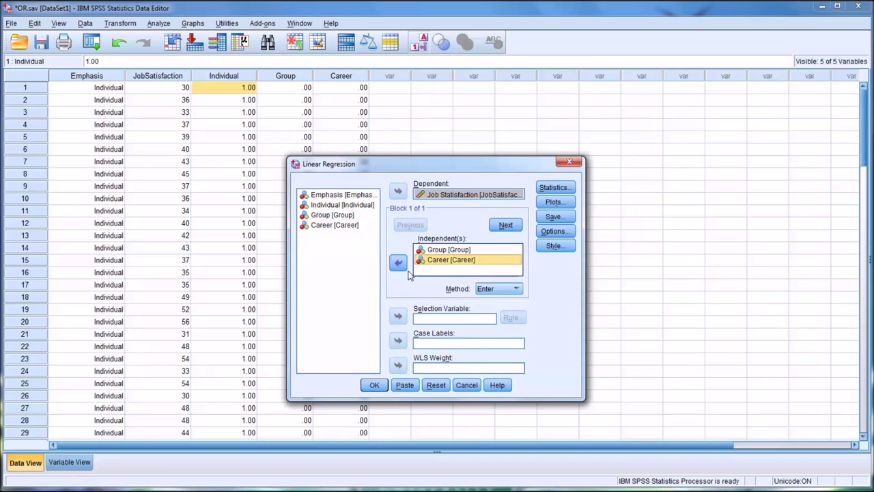
pyautogui.hotkey('alt', 't')
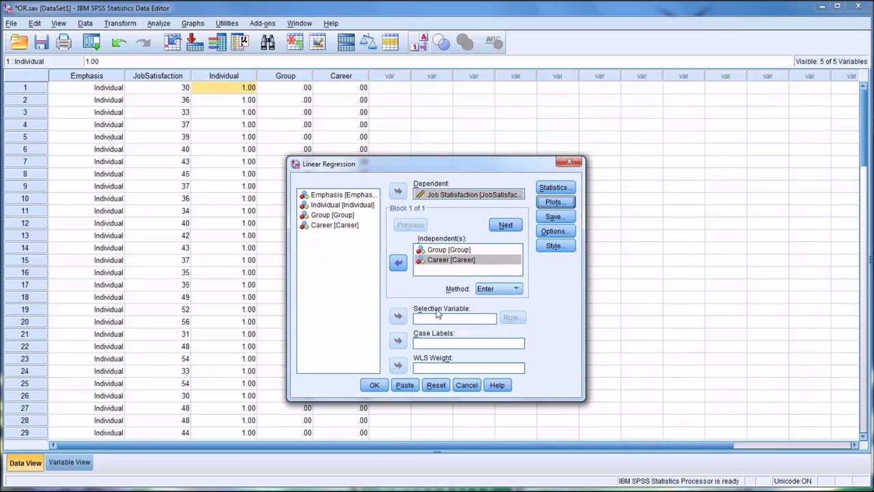
pyautogui.click(379, 386)
# - Examine the regression output for Group and Career, from the model summary and ANOVA down to the Coefficients table
pyautogui.moveTo(407, 50); pyautogui.dragTo(407, 25)
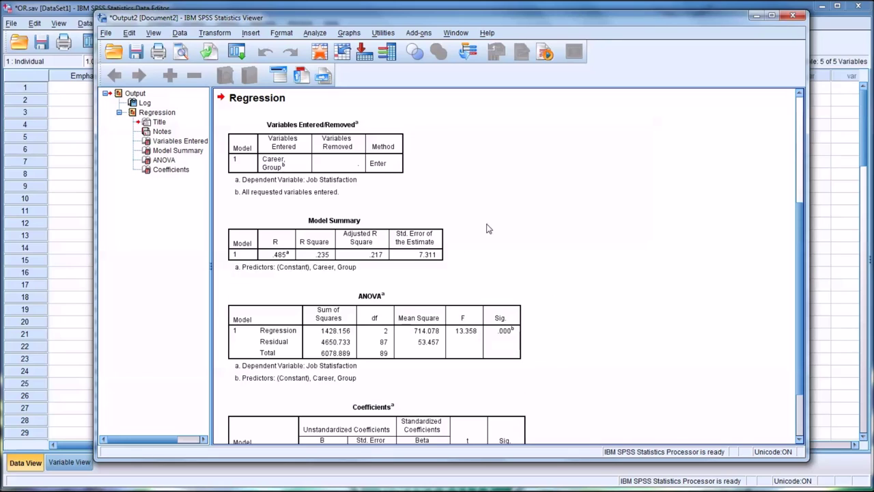
pyautogui.scroll(-2, 461, 227)
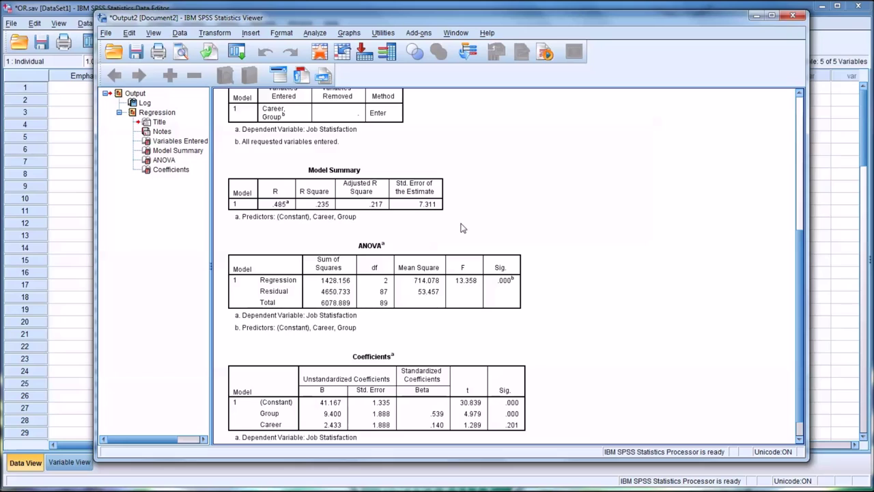
pyautogui.scroll(-1, 461, 227)
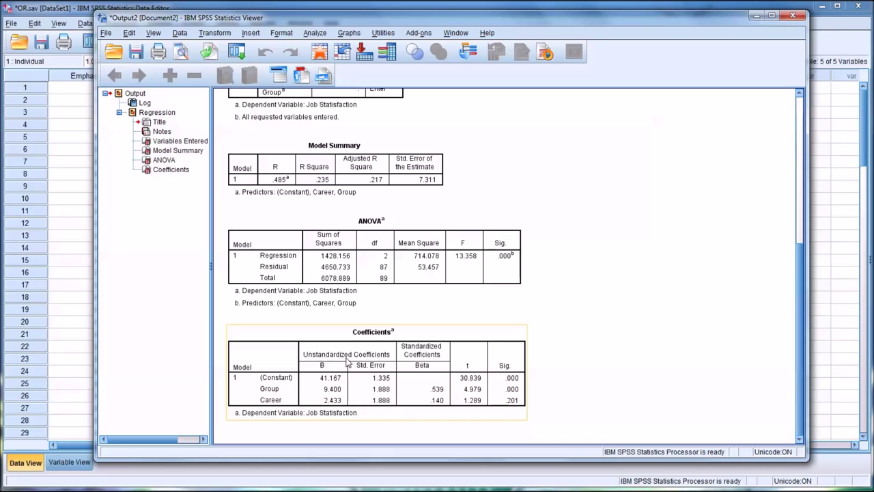
pyautogui.click(338, 422)
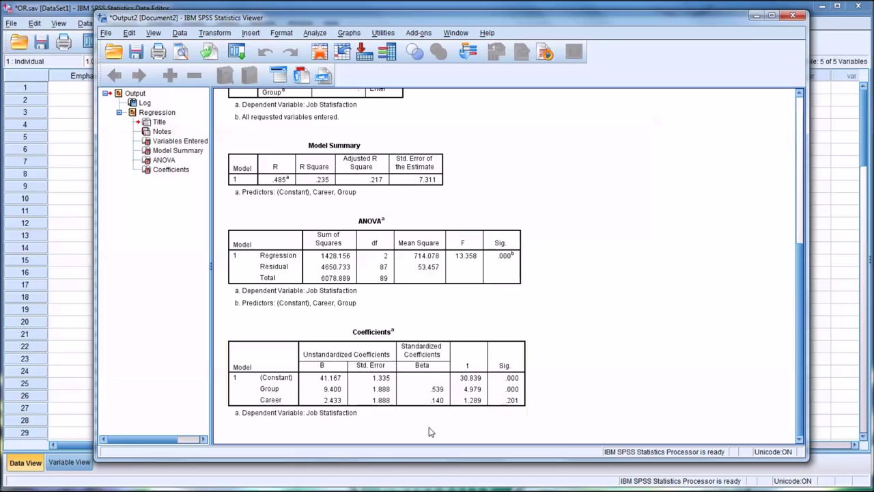
pyautogui.click(260, 412)
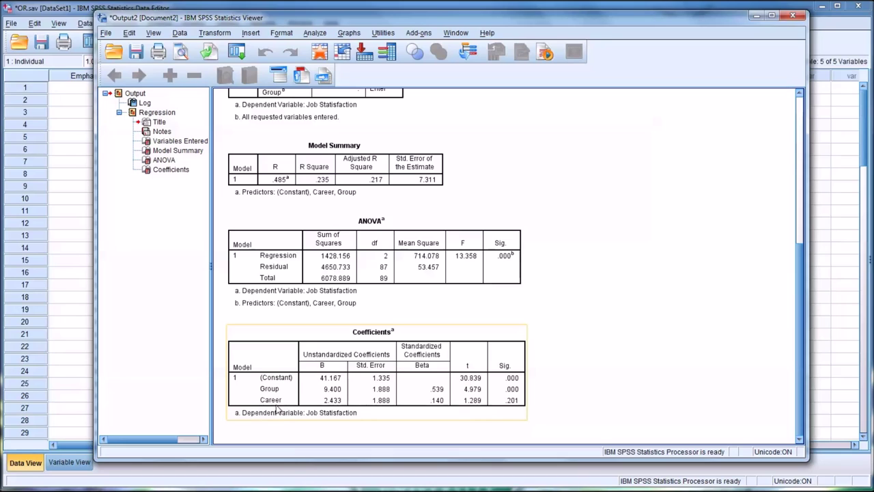
pyautogui.click(309, 423)
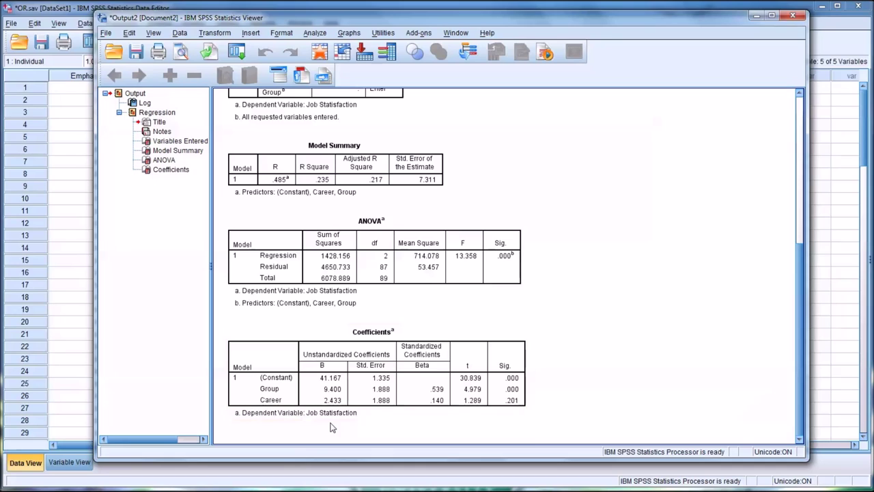
pyautogui.click(329, 424)
pyautogui.click(323, 433)
pyautogui.click(342, 404)
pyautogui.click(326, 430)
pyautogui.click(338, 413)
# - Reopen Linear Regression and remove Group and Career from the independent variables
pyautogui.click(314, 32)
pyautogui.moveTo(349, 137)
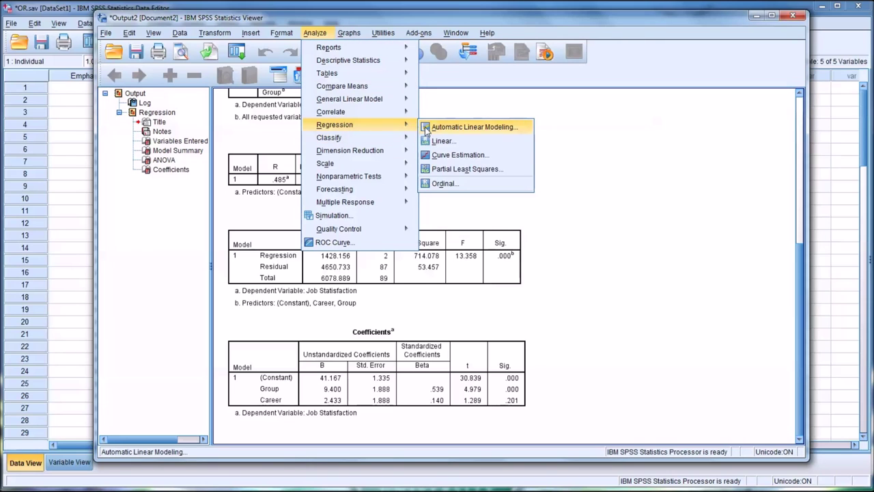
pyautogui.click(441, 141)
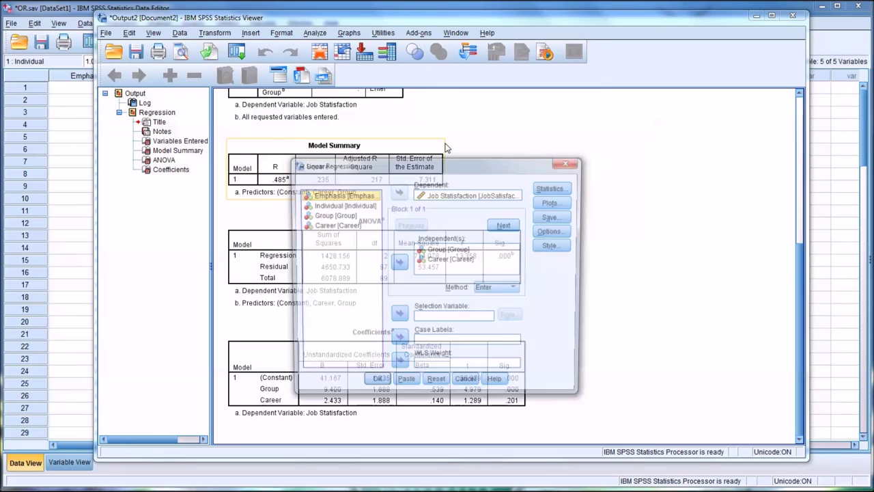
pyautogui.moveTo(443, 164); pyautogui.dragTo(414, 131)
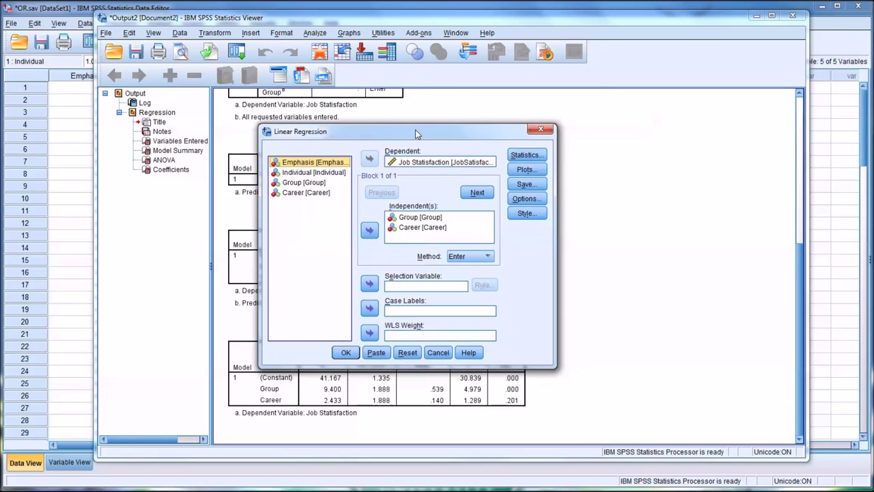
pyautogui.click(412, 218)
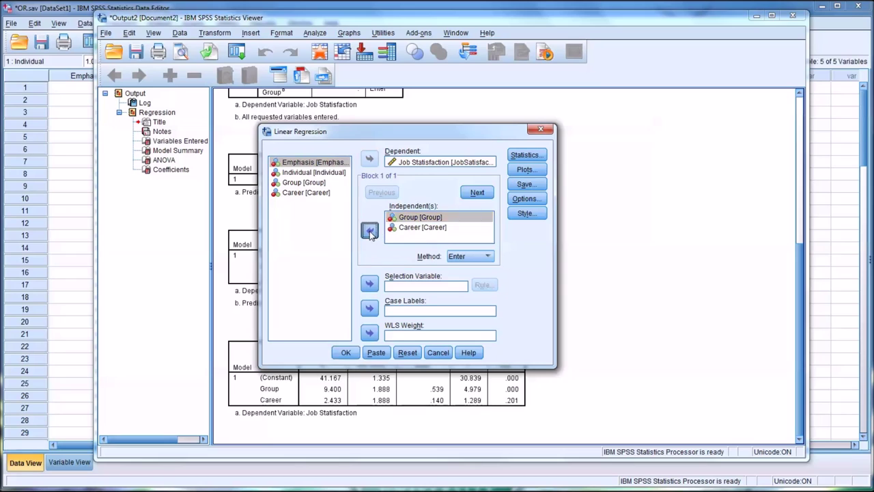
pyautogui.doubleClick(369, 232)
pyautogui.click(370, 232)
pyautogui.click(386, 229)
pyautogui.click(369, 232)
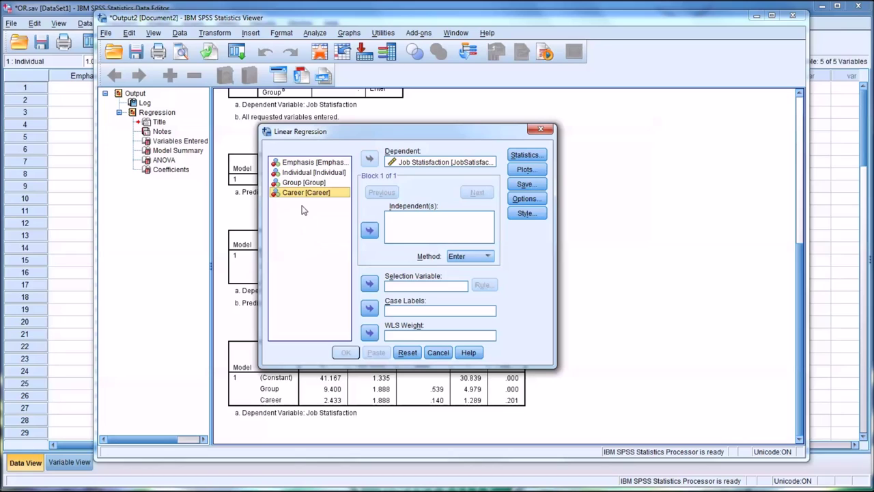
# - Add Individual and Career as independent variables and run the regression with Group as the reference category
pyautogui.click(298, 173)
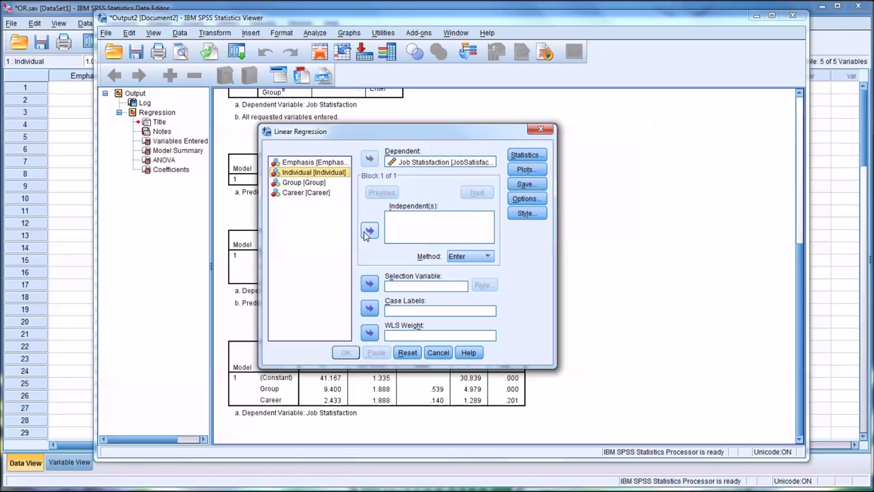
pyautogui.click(367, 232)
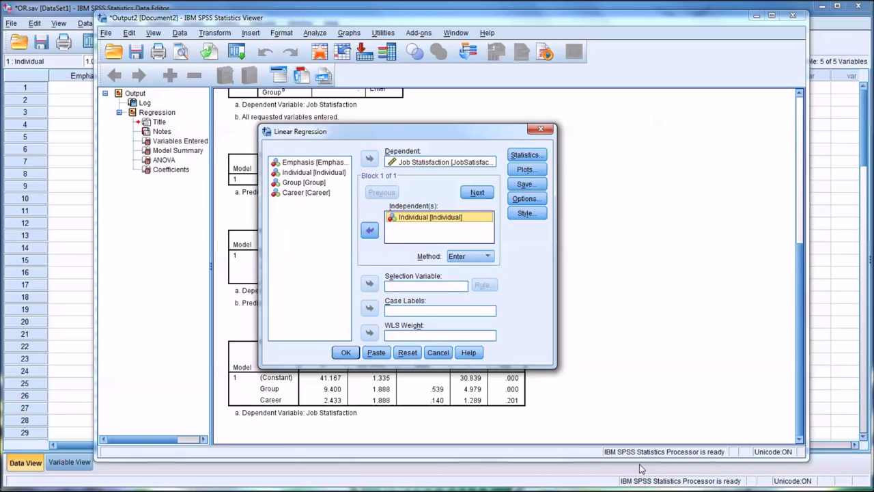
pyautogui.click(295, 193)
pyautogui.click(369, 232)
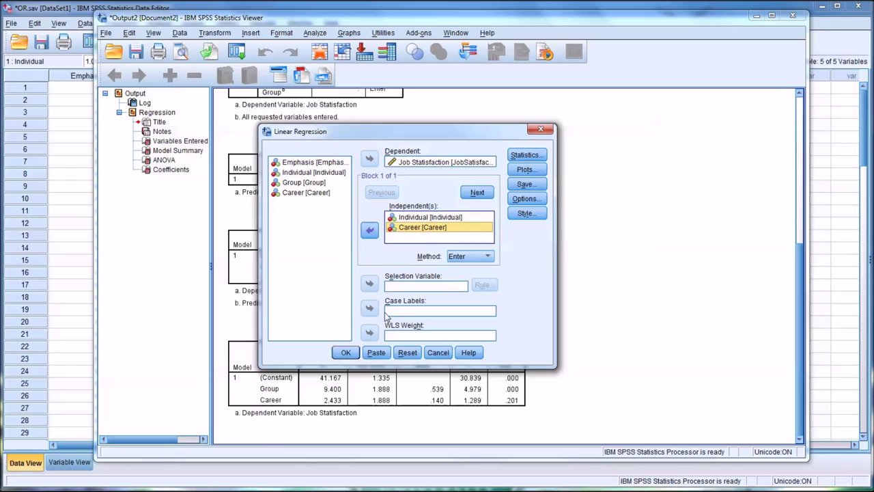
pyautogui.click(345, 352)
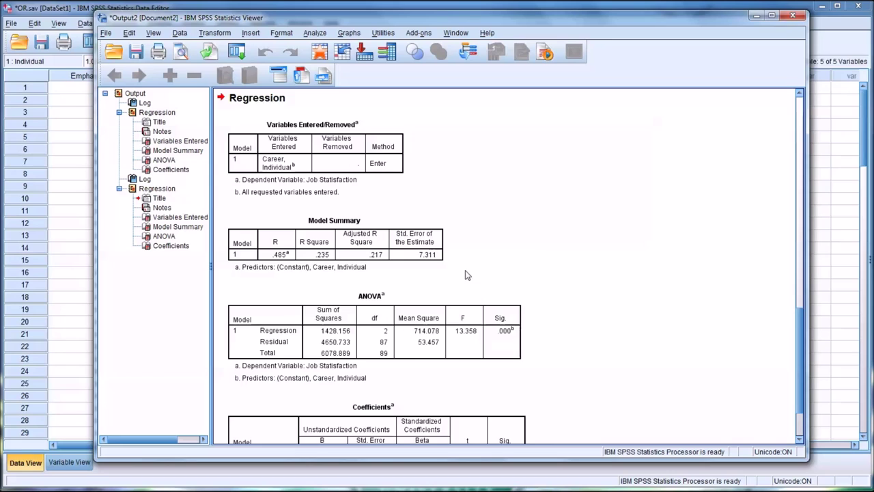
# - Examine the Coefficients table of the second regression, comparing the Individual and Career coefficients
pyautogui.scroll(-2, 467, 274)
pyautogui.scroll(-1, 464, 273)
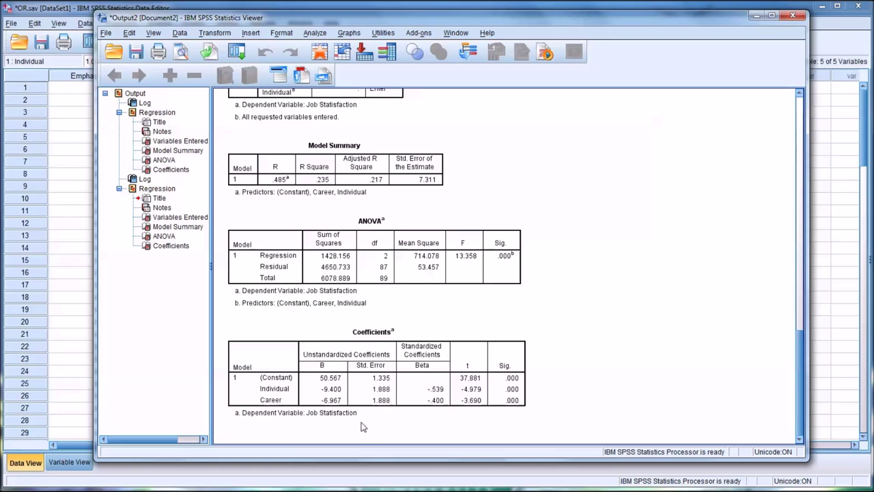
pyautogui.click(329, 408)
pyautogui.click(364, 434)
pyautogui.click(376, 405)
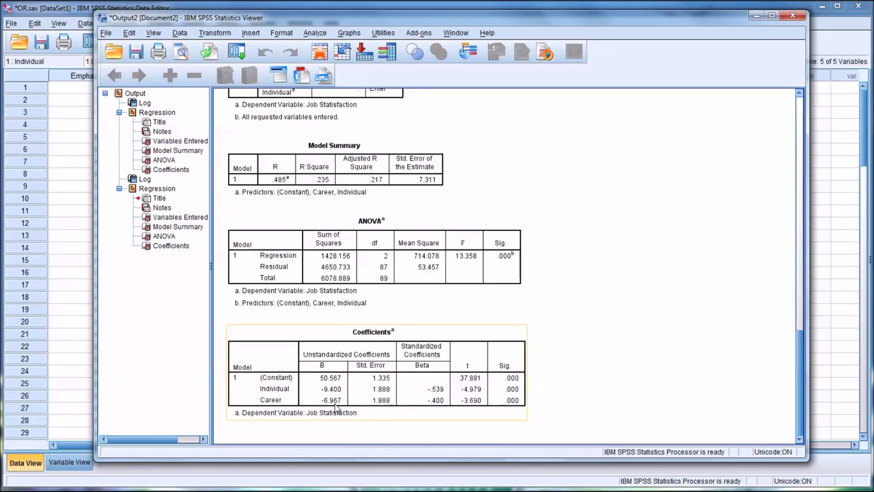